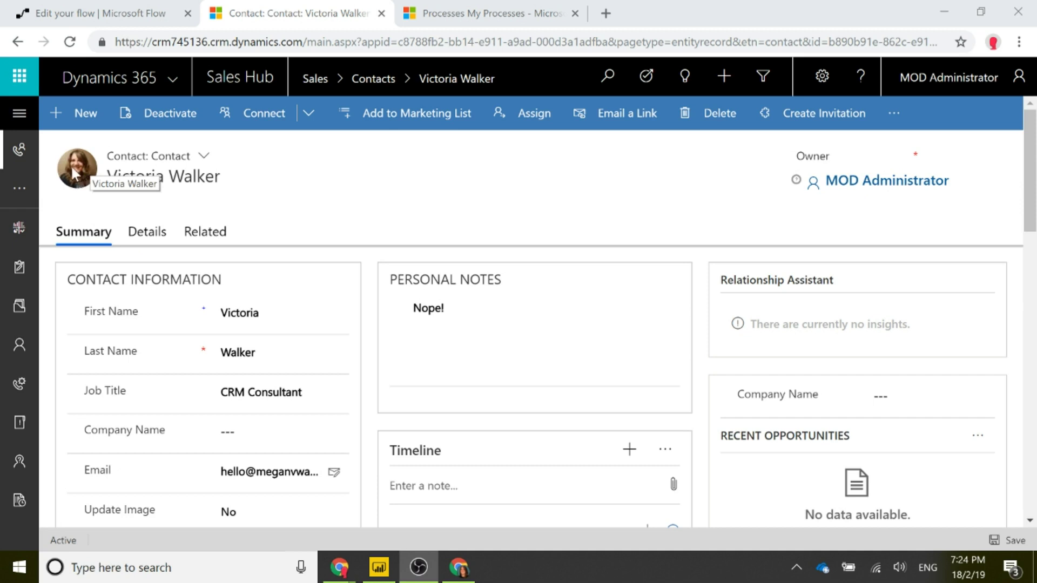
View the contact's current profile image and close the image chooser without changing it.
{"action": "left_click", "coordinate": [92, 164]}
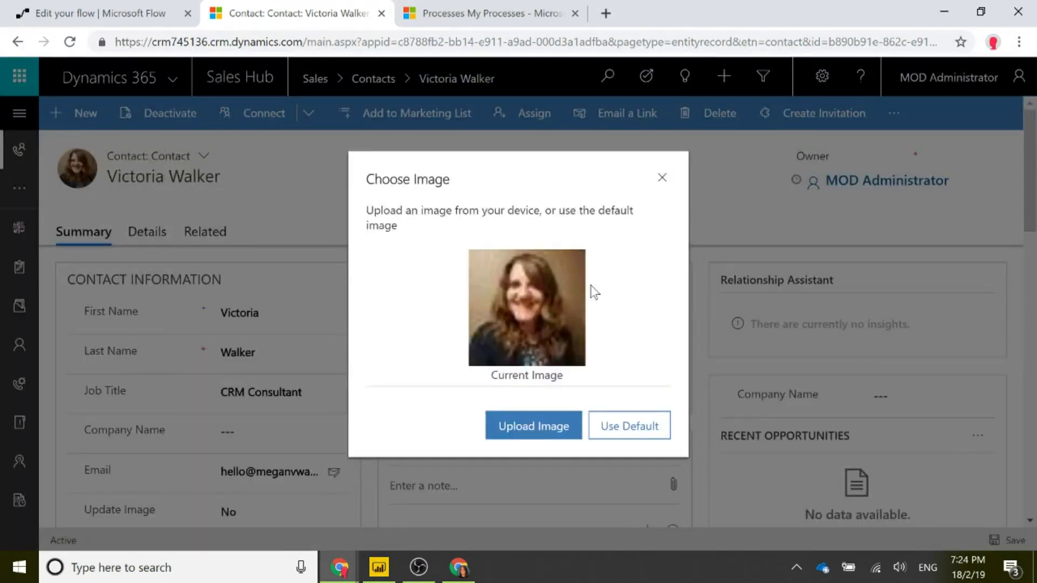
{"action": "left_click", "coordinate": [668, 183]}
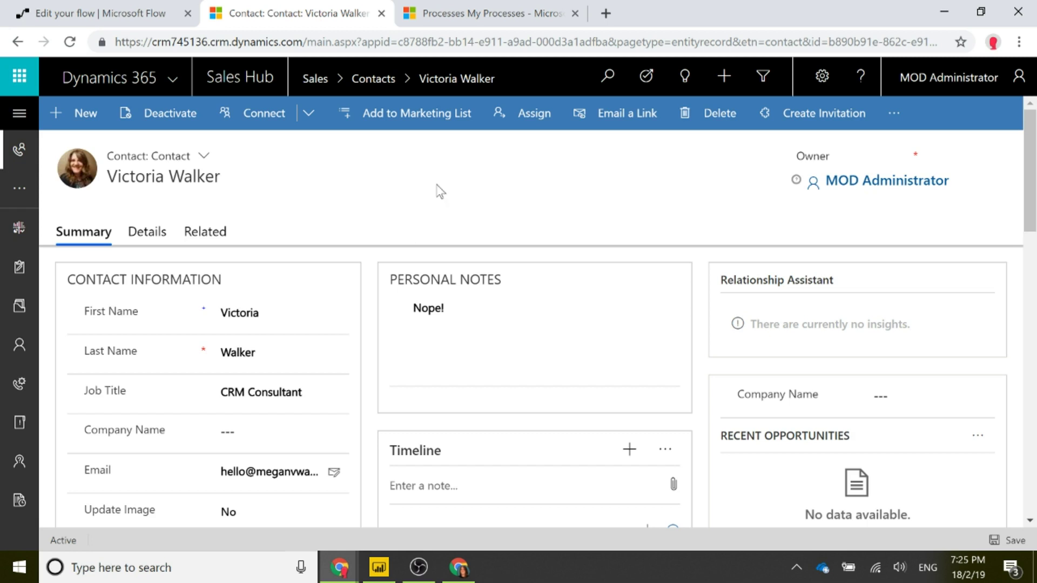
Locate the Update Image workflow in the My Processes list.
{"action": "left_click", "coordinate": [485, 15]}
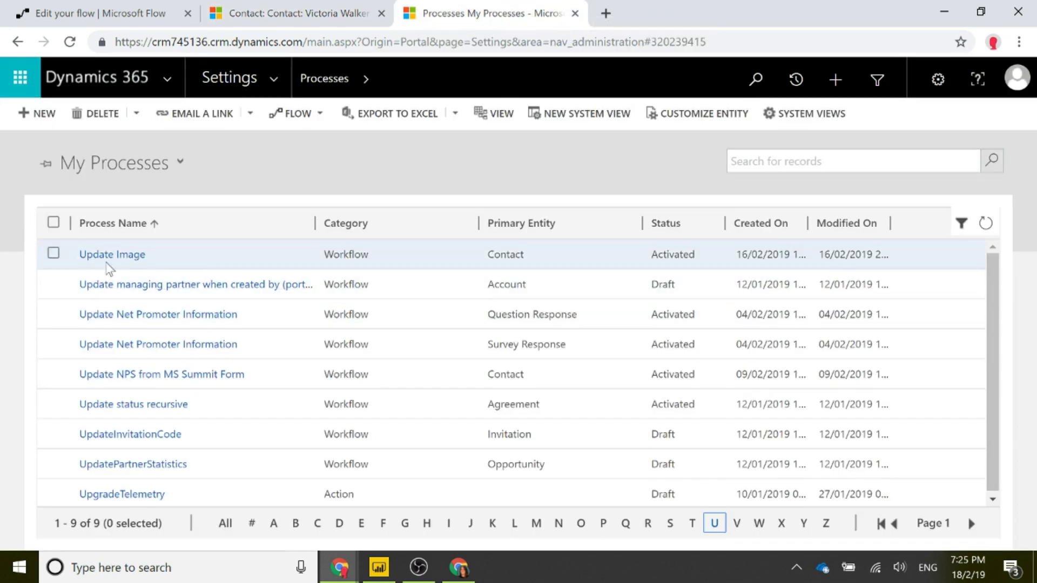
{"action": "left_click", "coordinate": [123, 257]}
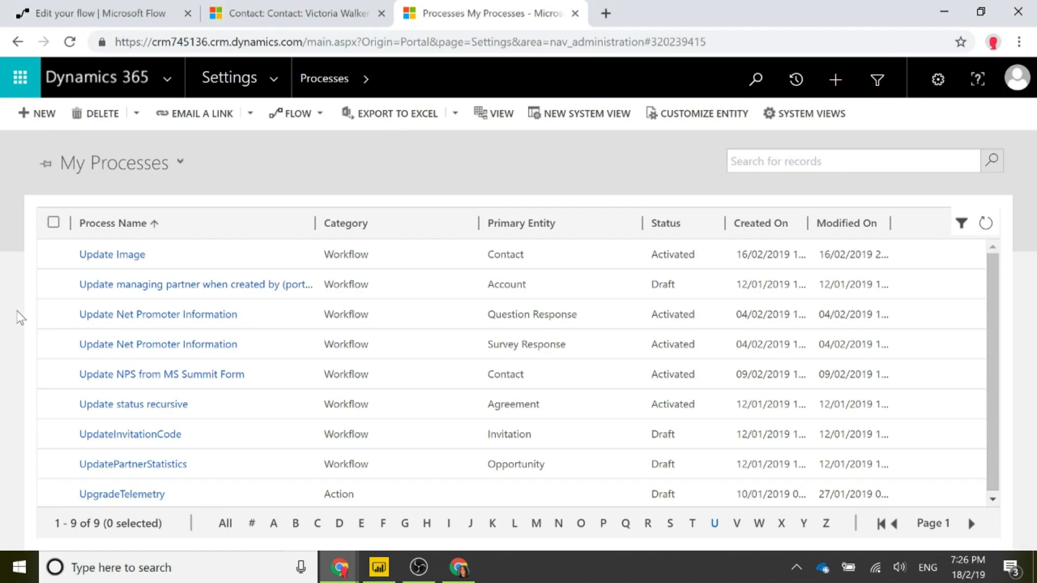
Return to the contact record and open its Twitter field for editing.
{"action": "left_click", "coordinate": [292, 14]}
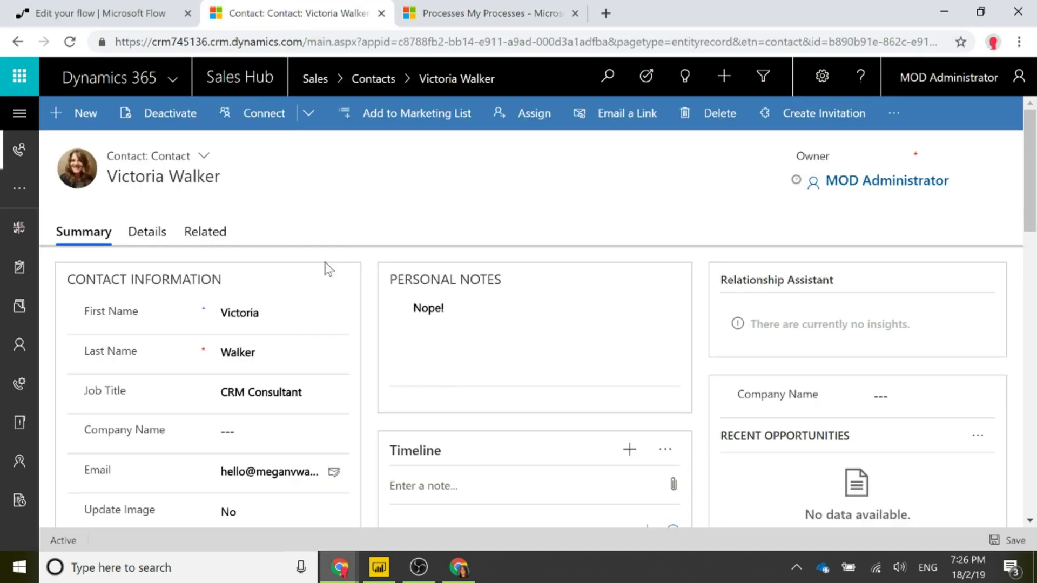
{"action": "scroll", "coordinate": [324, 438], "scroll_direction": "down", "scroll_amount": 2}
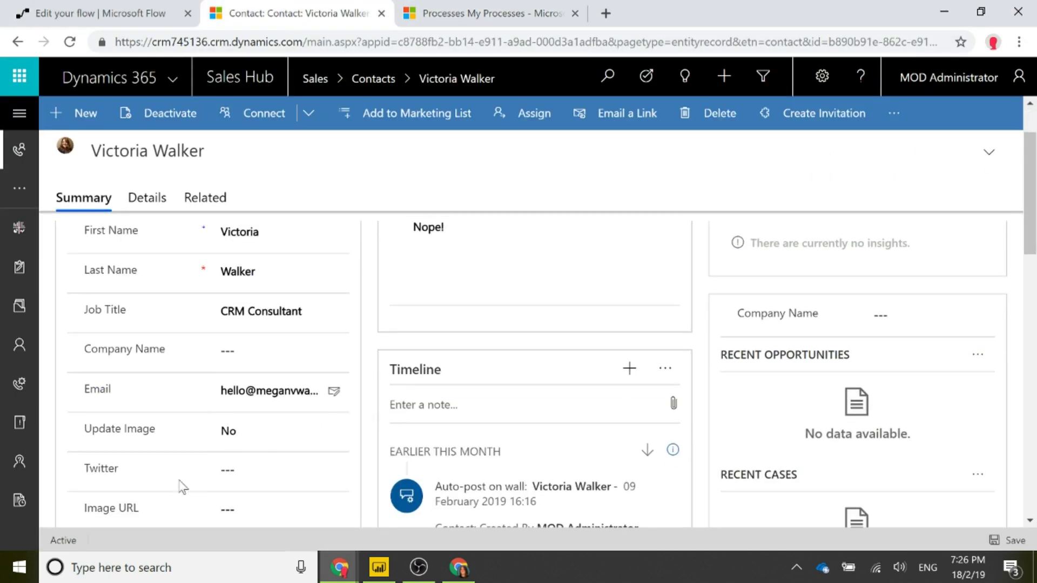
{"action": "scroll", "coordinate": [186, 483], "scroll_direction": "down", "scroll_amount": 1}
{"action": "left_click", "coordinate": [225, 386]}
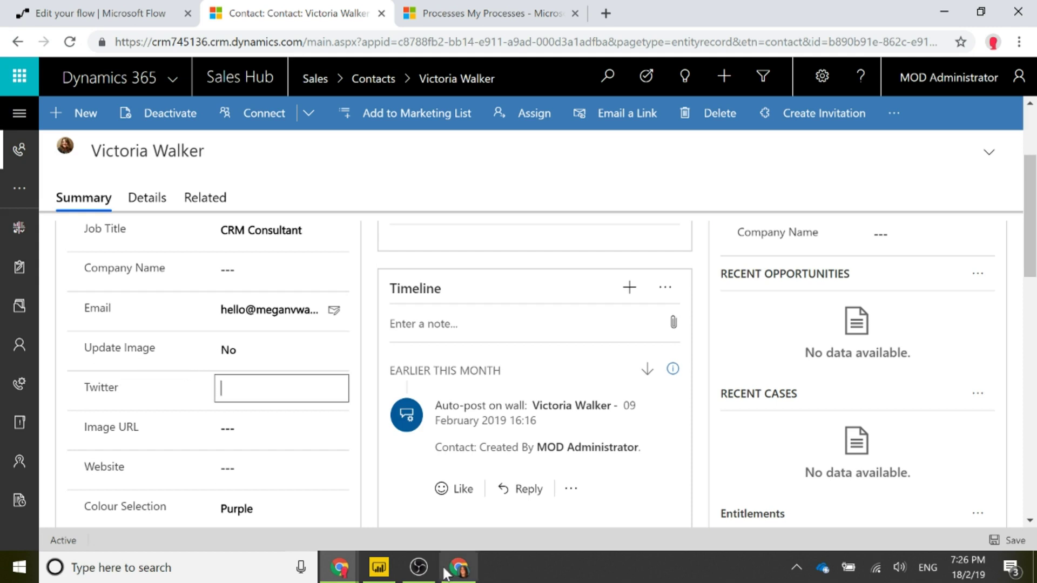
Switch to the Update Image workflow window and review its options for automatic processes.
{"action": "left_click", "coordinate": [351, 575]}
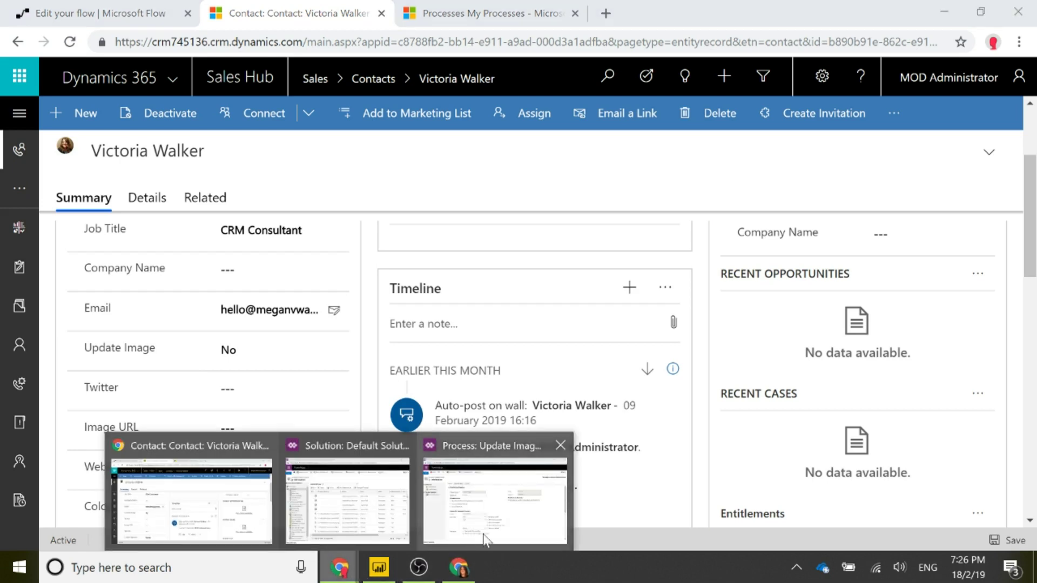
{"action": "left_click", "coordinate": [495, 499]}
{"action": "scroll", "coordinate": [675, 378], "scroll_direction": "down", "scroll_amount": 2}
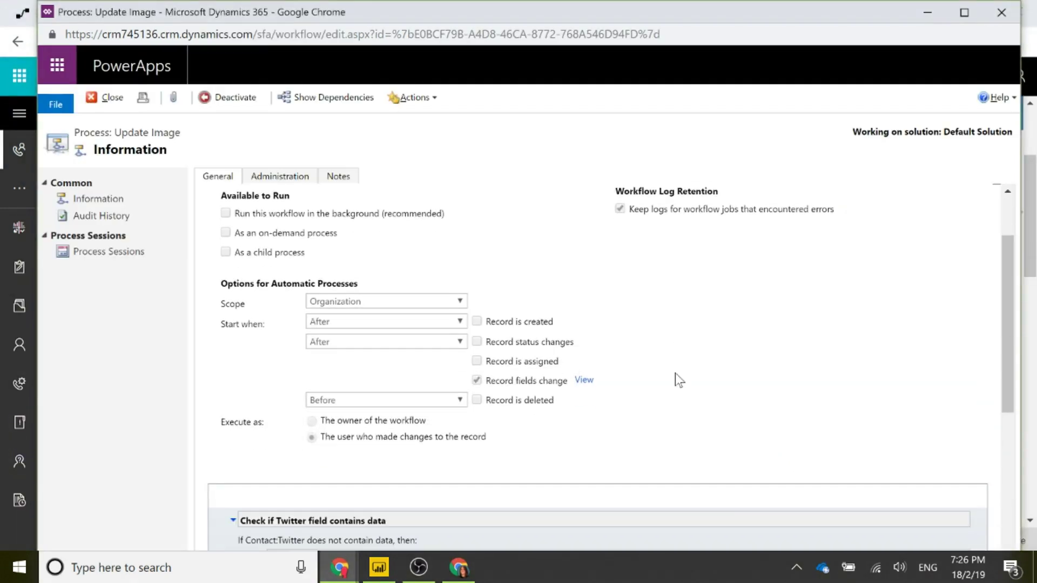
{"action": "scroll", "coordinate": [675, 372], "scroll_direction": "down", "scroll_amount": 2}
{"action": "scroll", "coordinate": [648, 345], "scroll_direction": "up", "scroll_amount": 1}
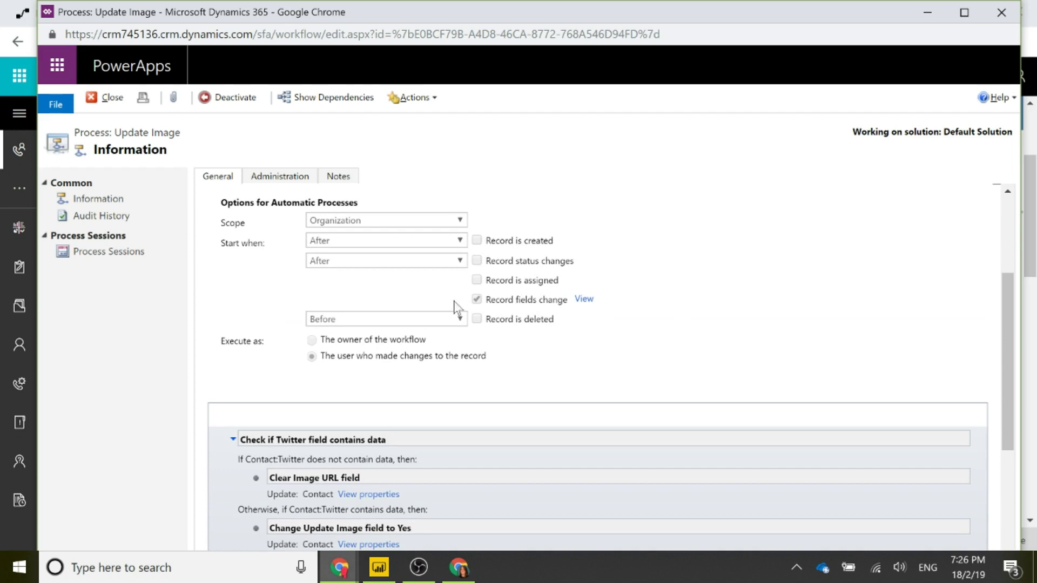
Check the Twitter entry among the fields the workflow monitors without changing the selection, and review the workflow's conditions and update steps.
{"action": "left_click", "coordinate": [584, 300]}
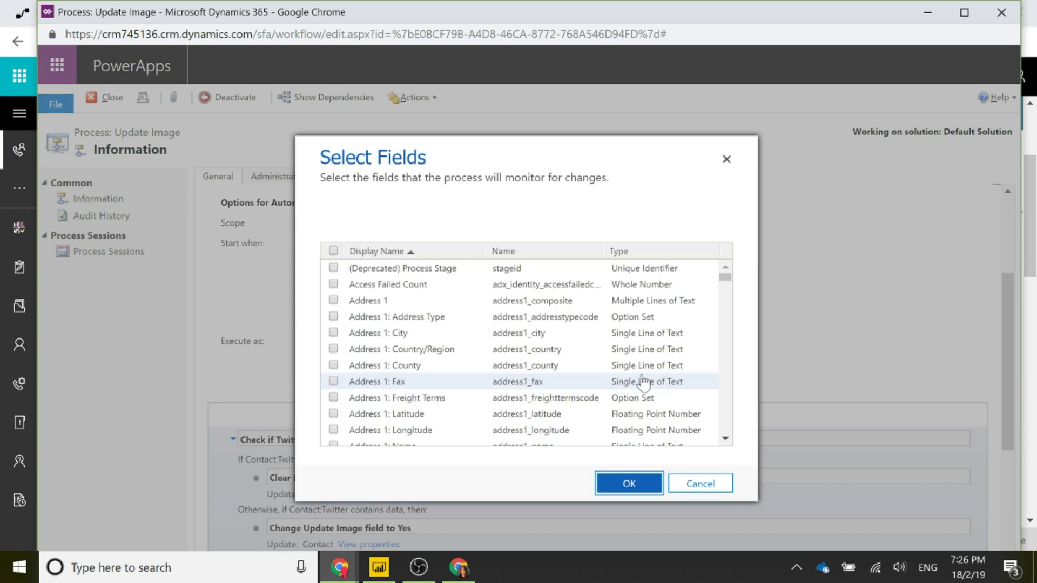
{"action": "scroll", "coordinate": [697, 332], "scroll_direction": "down", "scroll_amount": 20}
{"action": "scroll", "coordinate": [704, 335], "scroll_direction": "down", "scroll_amount": 20}
{"action": "scroll", "coordinate": [704, 335], "scroll_direction": "down", "scroll_amount": 5}
{"action": "left_click", "coordinate": [364, 365]}
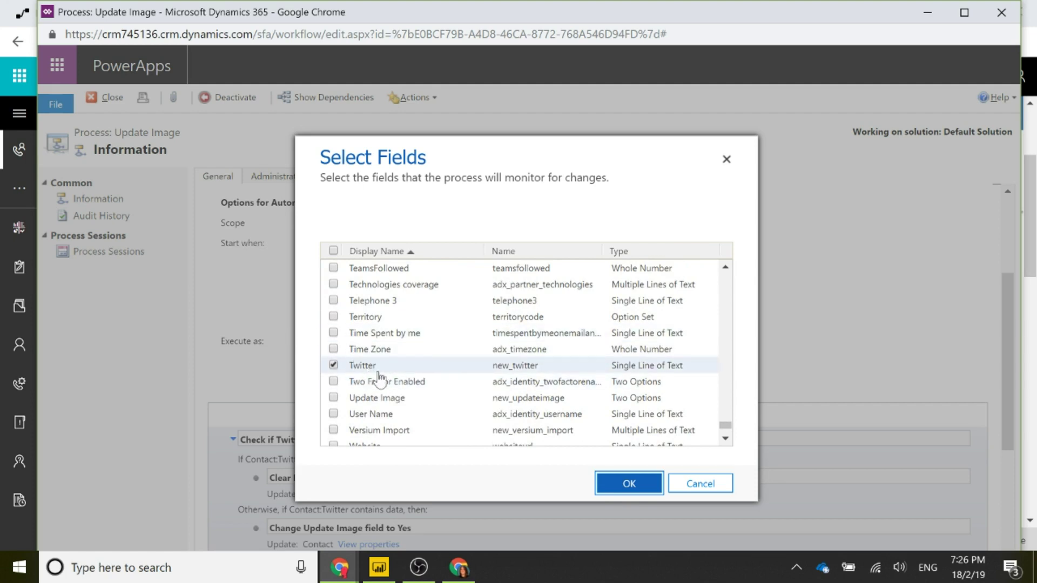
{"action": "left_click", "coordinate": [701, 483]}
{"action": "scroll", "coordinate": [776, 401], "scroll_direction": "down", "scroll_amount": 3}
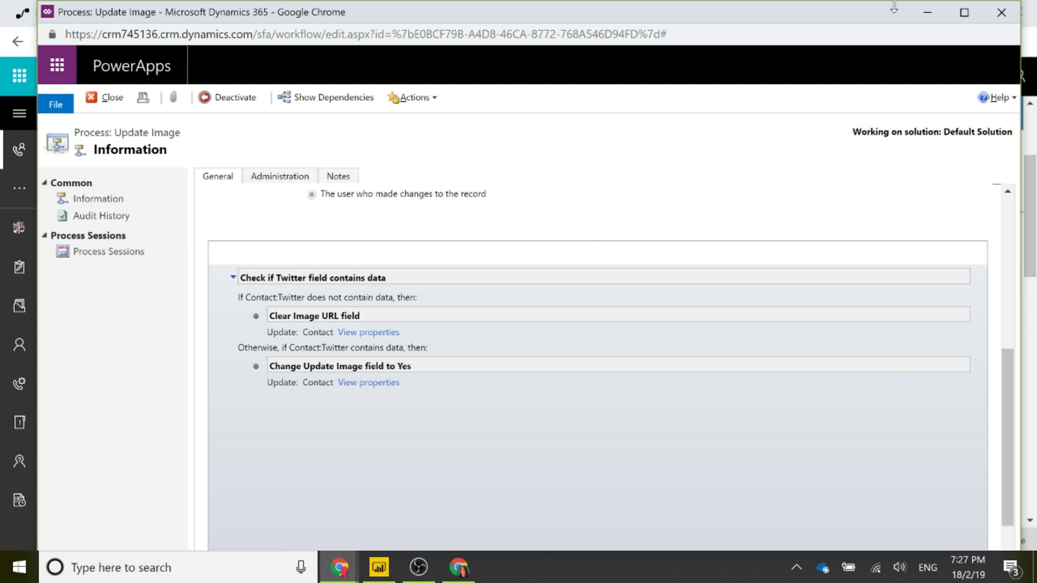
{"action": "left_click", "coordinate": [927, 12]}
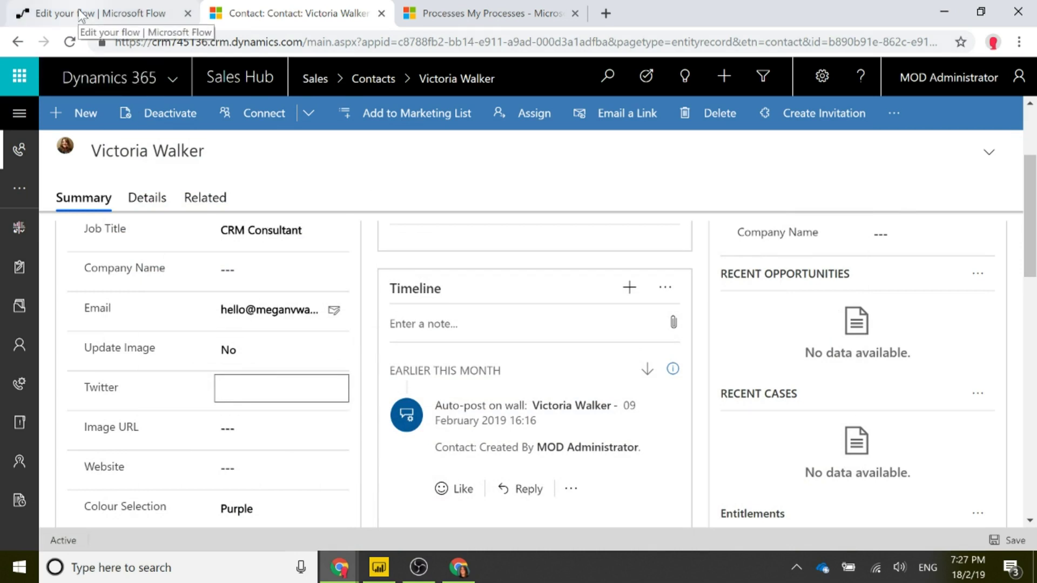
Enter the contact's Twitter handle in the Twitter field and save the record.
{"action": "type", "text": "@Mega"}
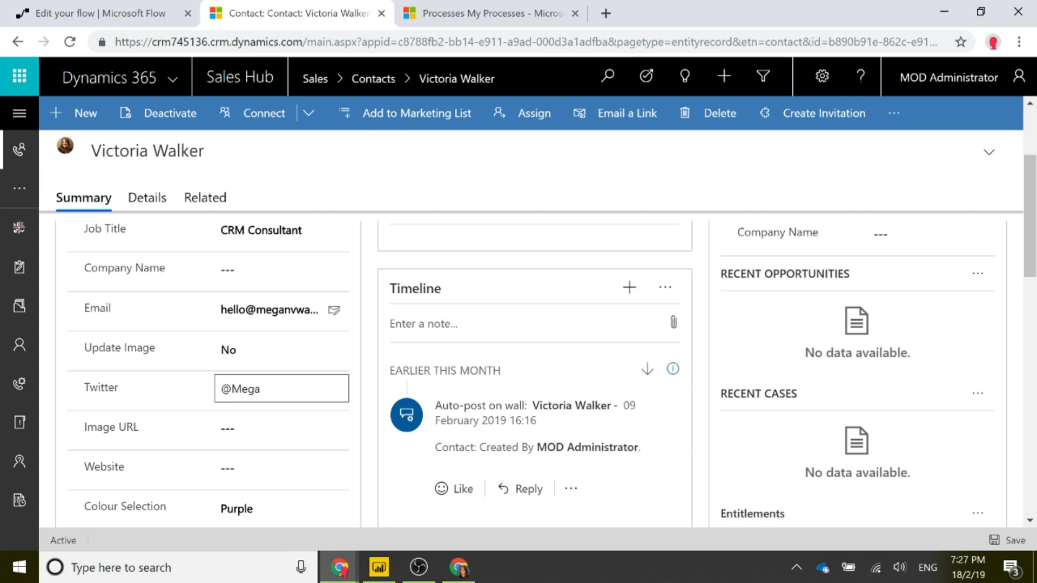
{"action": "key", "text": "BackSpace"}
{"action": "key", "text": "BackSpace"}
{"action": "type", "text": "Walker"}
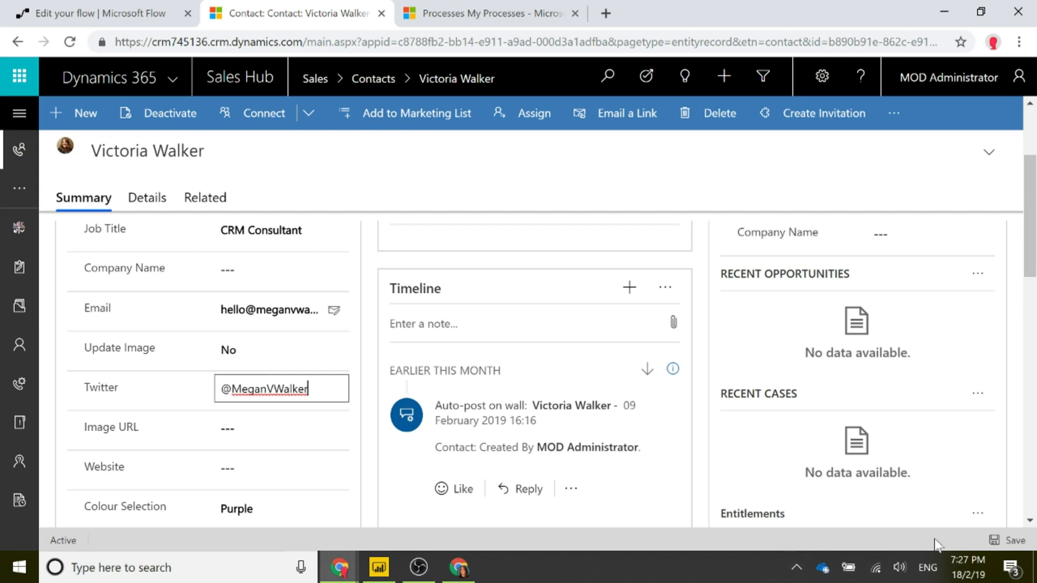
{"action": "left_click", "coordinate": [998, 541]}
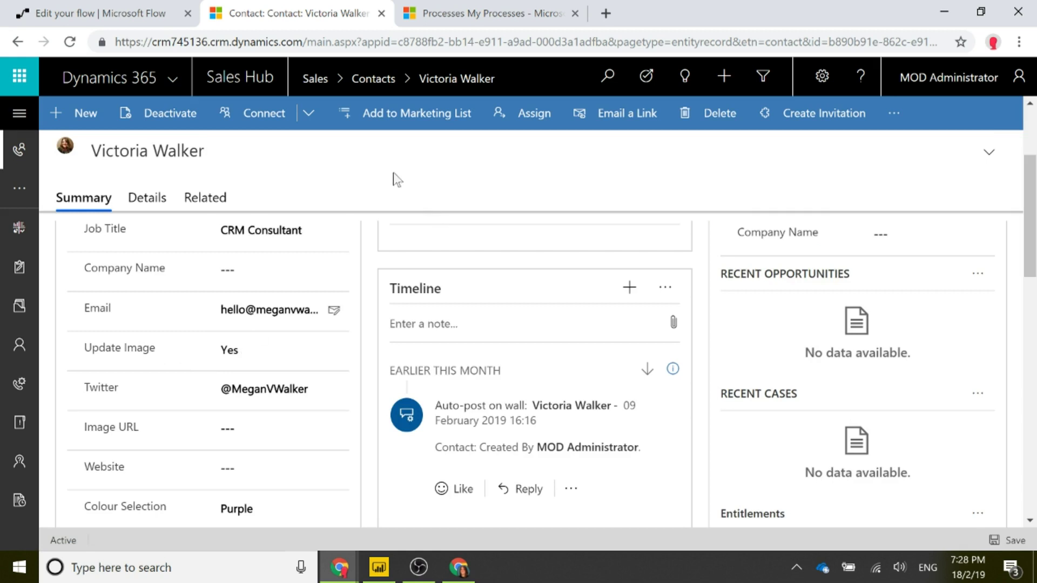
Review the trigger and condition of the Update Image URL flow against the contact's Update Image field.
{"action": "left_click", "coordinate": [68, 6]}
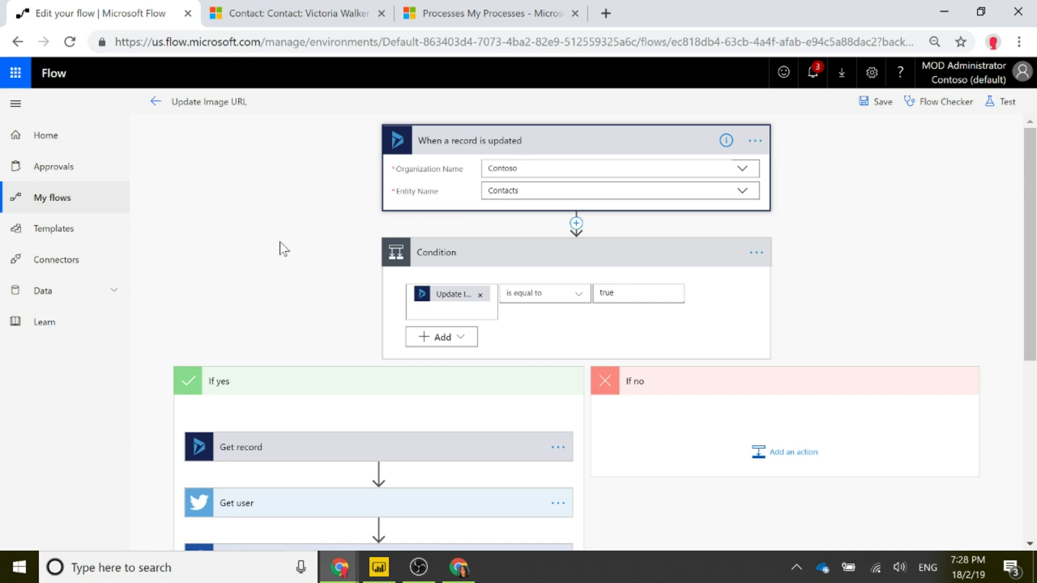
{"action": "scroll", "coordinate": [280, 242], "scroll_direction": "down", "scroll_amount": 3}
{"action": "scroll", "coordinate": [280, 242], "scroll_direction": "up", "scroll_amount": 2}
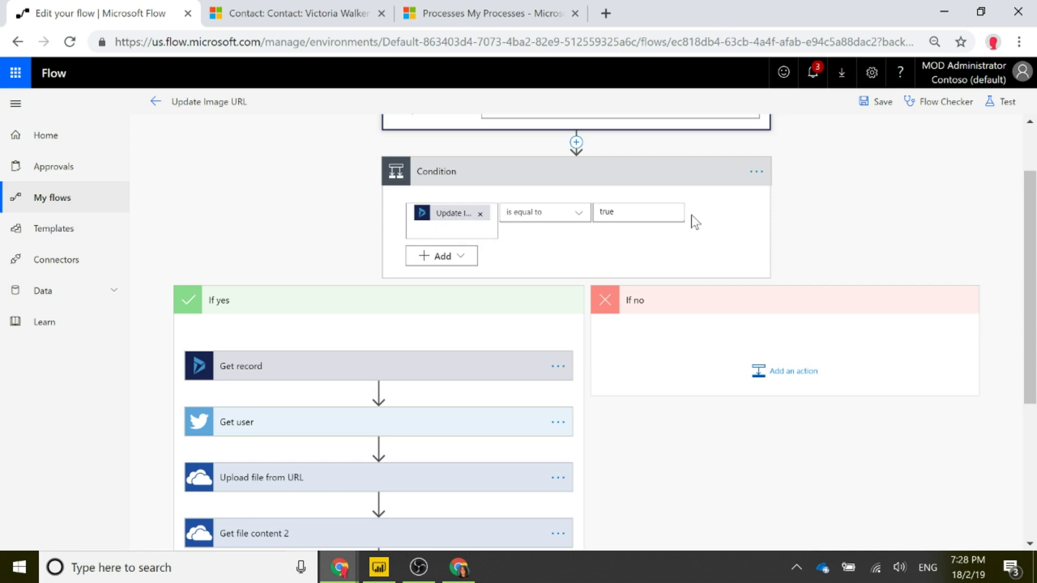
{"action": "left_click", "coordinate": [278, 15]}
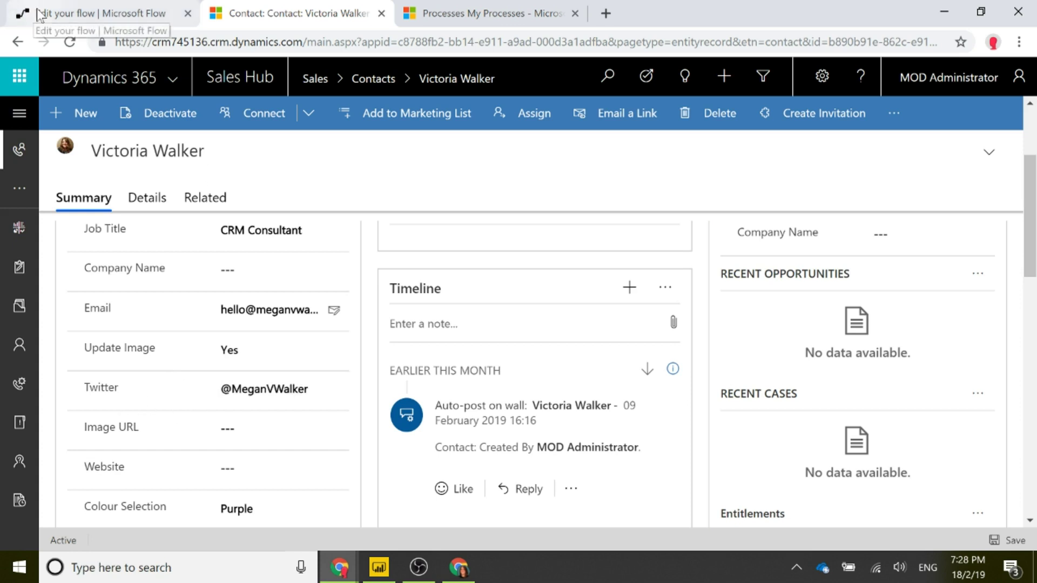
{"action": "left_click", "coordinate": [89, 13]}
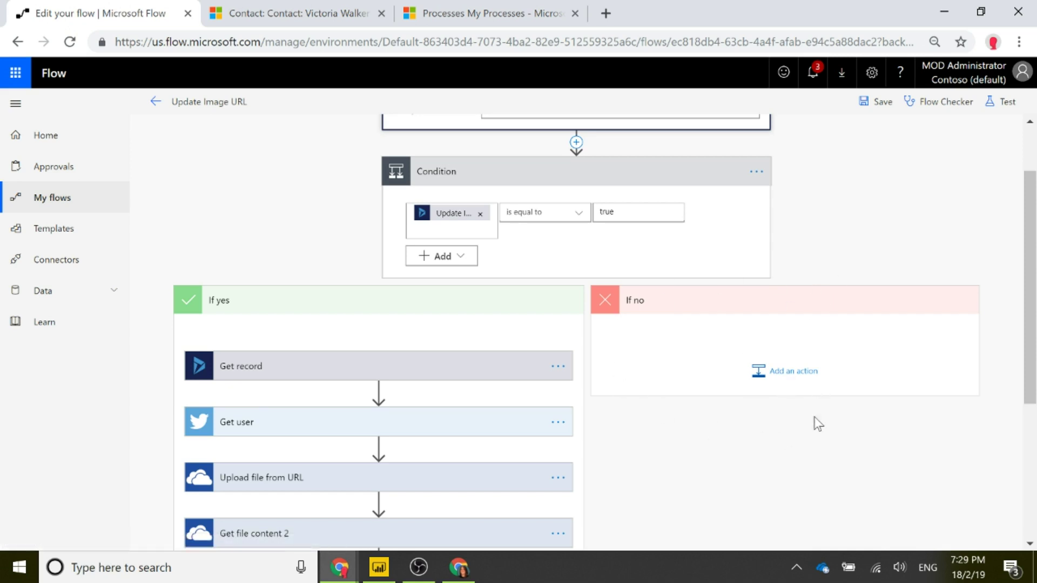
Review the flow's condition and the sequence of actions in its If yes branch.
{"action": "scroll", "coordinate": [816, 417], "scroll_direction": "down", "scroll_amount": 1}
{"action": "scroll", "coordinate": [783, 334], "scroll_direction": "down", "scroll_amount": 1}
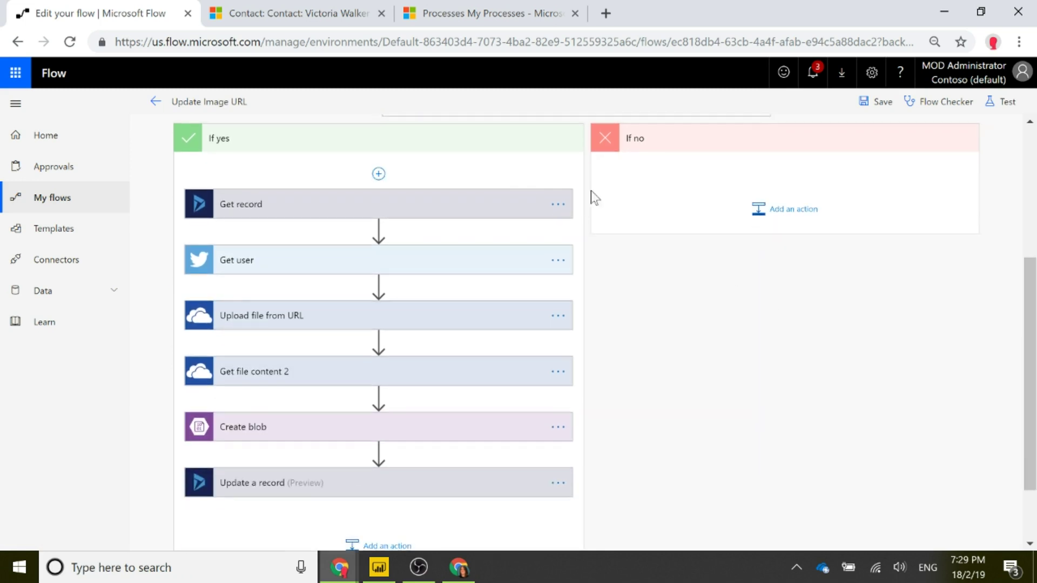
{"action": "scroll", "coordinate": [738, 238], "scroll_direction": "up", "scroll_amount": 2}
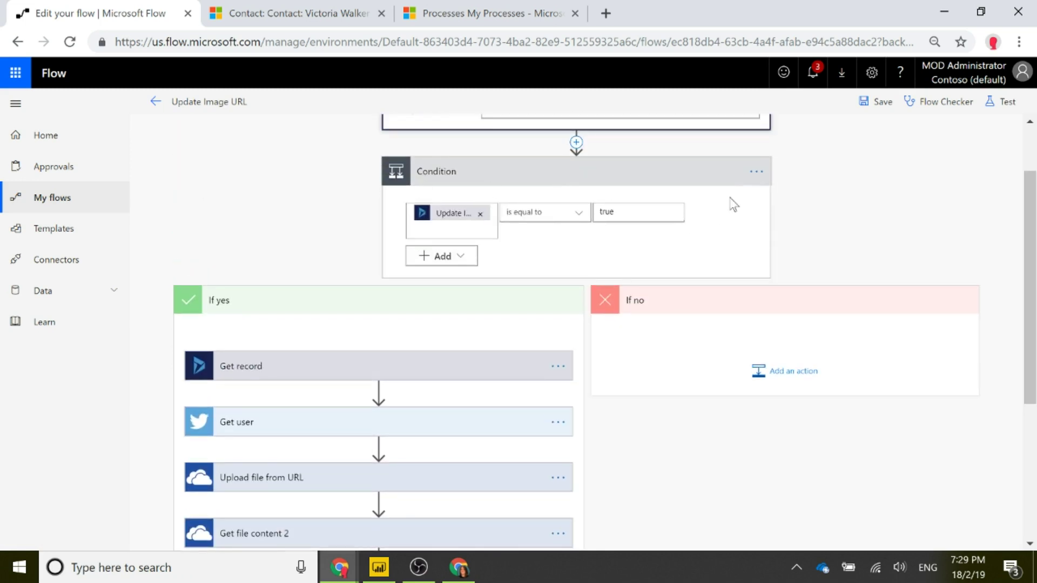
{"action": "scroll", "coordinate": [229, 252], "scroll_direction": "down", "scroll_amount": 2}
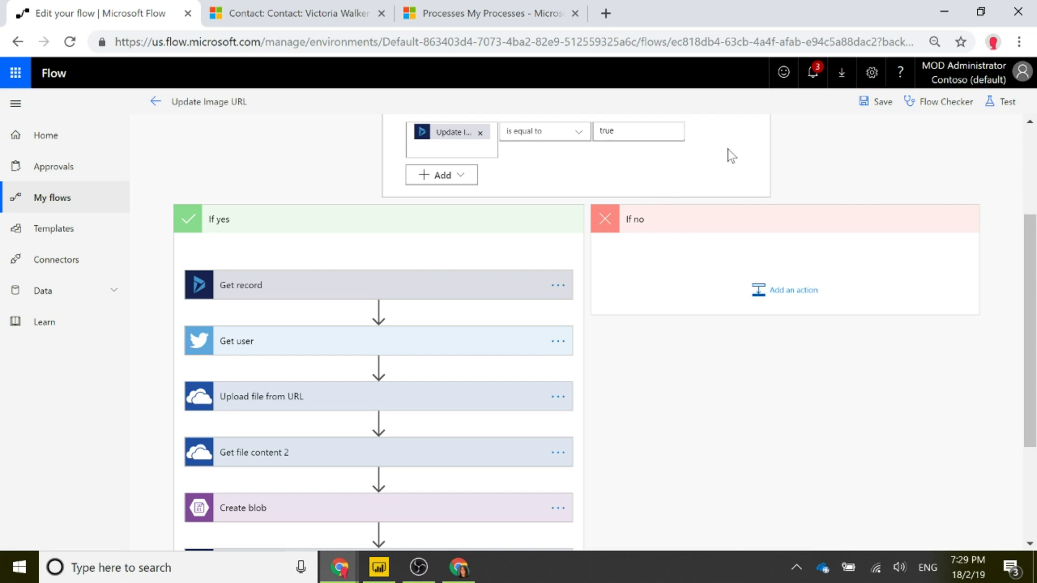
{"action": "scroll", "coordinate": [702, 343], "scroll_direction": "down", "scroll_amount": 2}
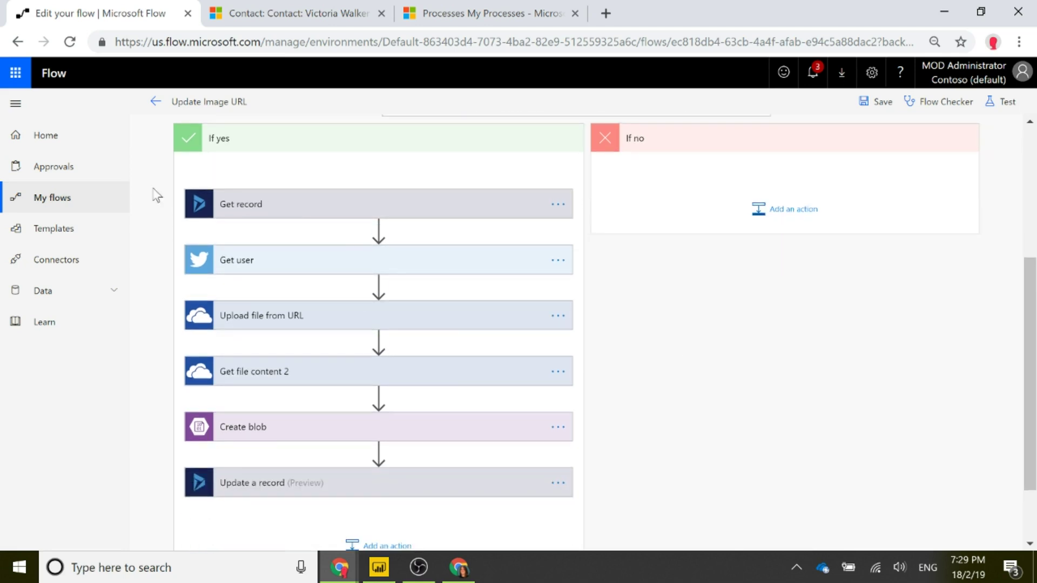
Expand the Get record action and compare its Contact item identifier with the flow's record-updated trigger.
{"action": "left_click", "coordinate": [280, 205]}
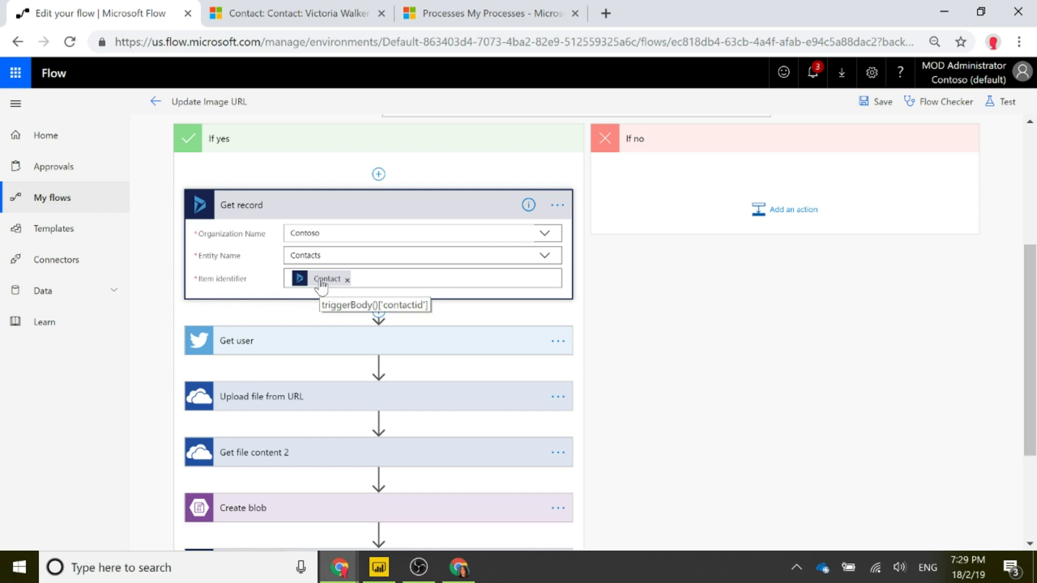
{"action": "scroll", "coordinate": [697, 335], "scroll_direction": "up", "scroll_amount": 5}
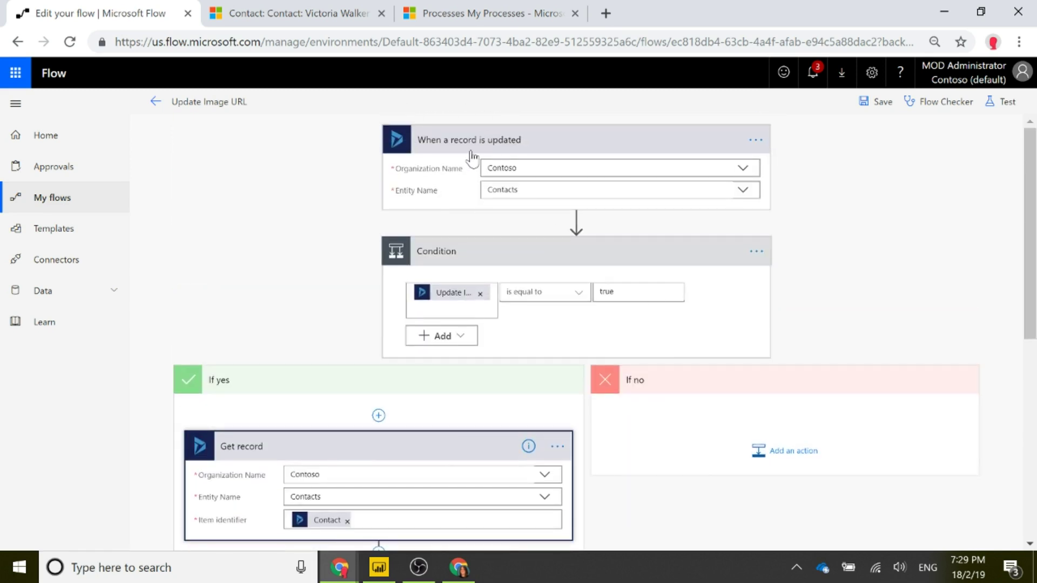
{"action": "scroll", "coordinate": [473, 156], "scroll_direction": "down", "scroll_amount": 1}
{"action": "scroll", "coordinate": [472, 157], "scroll_direction": "down", "scroll_amount": 3}
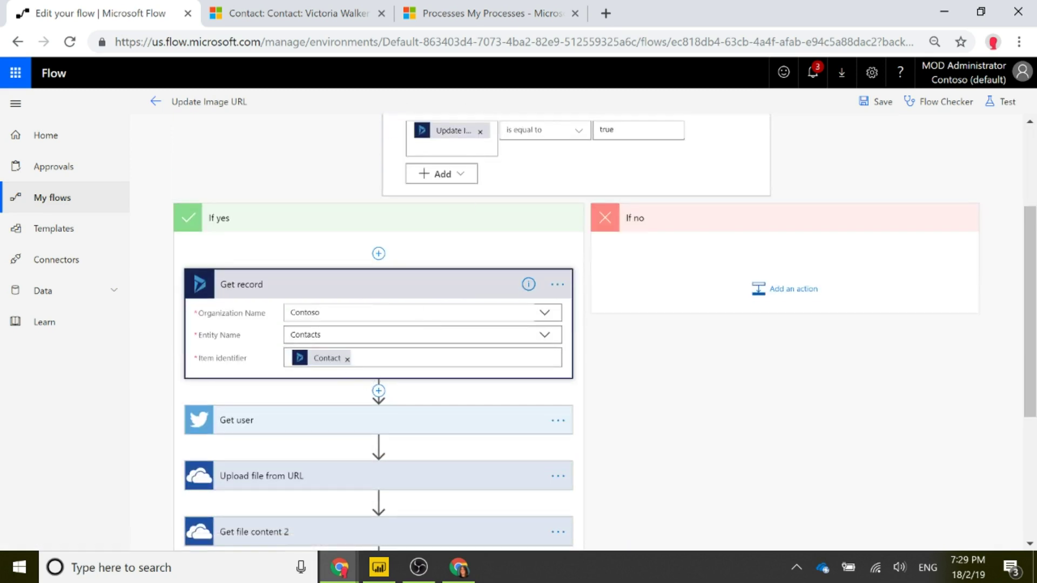
Remove Contact from the Get record action's Item identifier and browse the dynamic content of the When a record is updated trigger.
{"action": "left_click", "coordinate": [347, 359]}
{"action": "scroll", "coordinate": [938, 319], "scroll_direction": "down", "scroll_amount": 2}
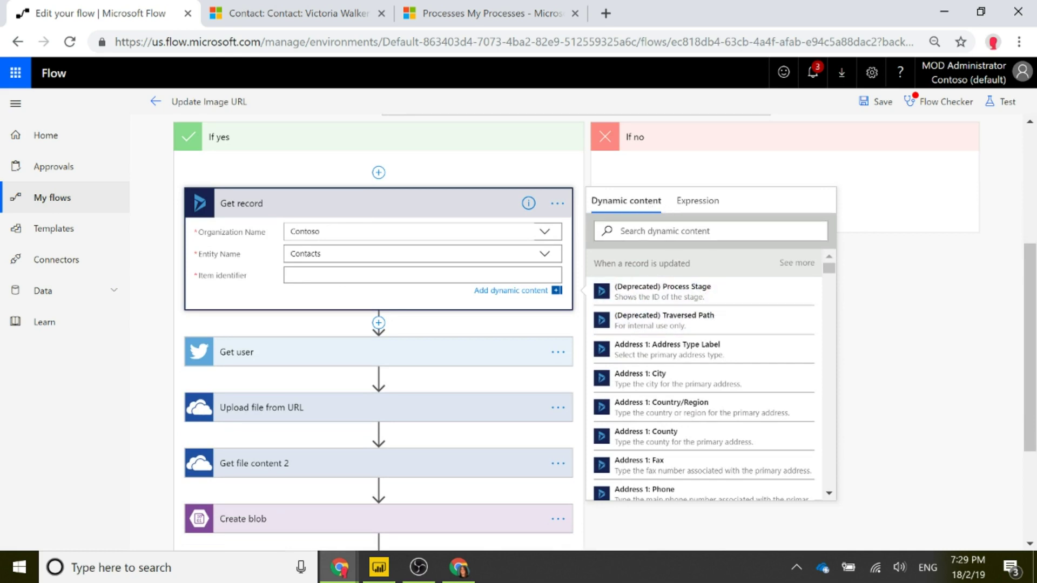
{"action": "left_click_drag", "start_coordinate": [594, 263], "coordinate": [695, 265]}
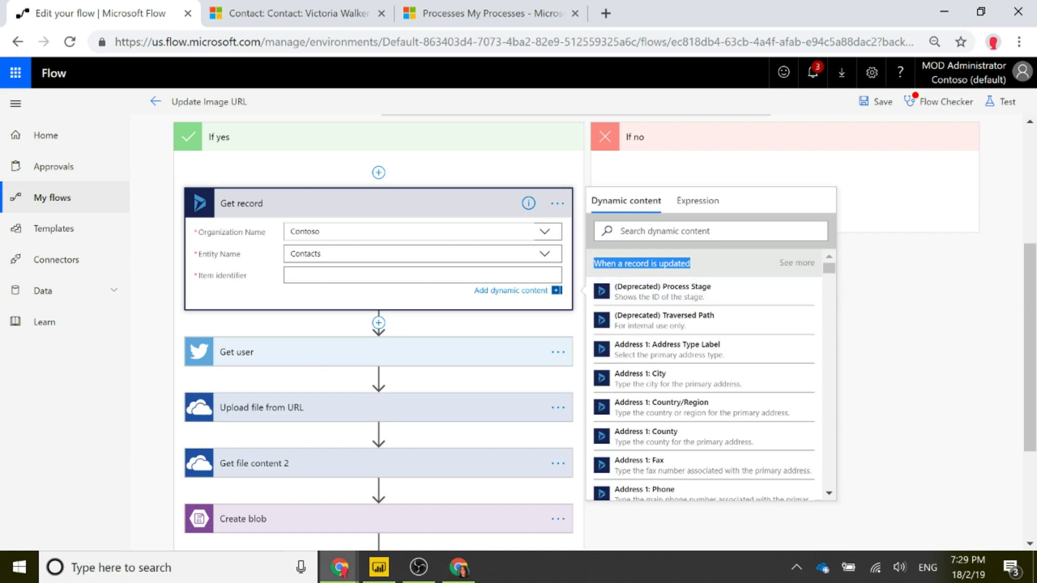
{"action": "scroll", "coordinate": [941, 332], "scroll_direction": "up", "scroll_amount": 5}
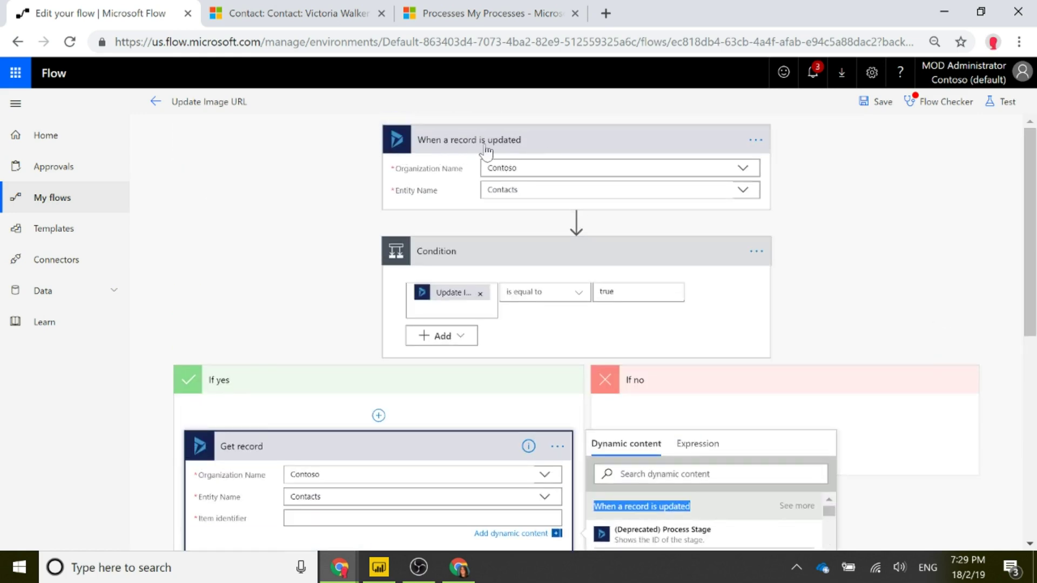
{"action": "scroll", "coordinate": [894, 319], "scroll_direction": "down", "scroll_amount": 5}
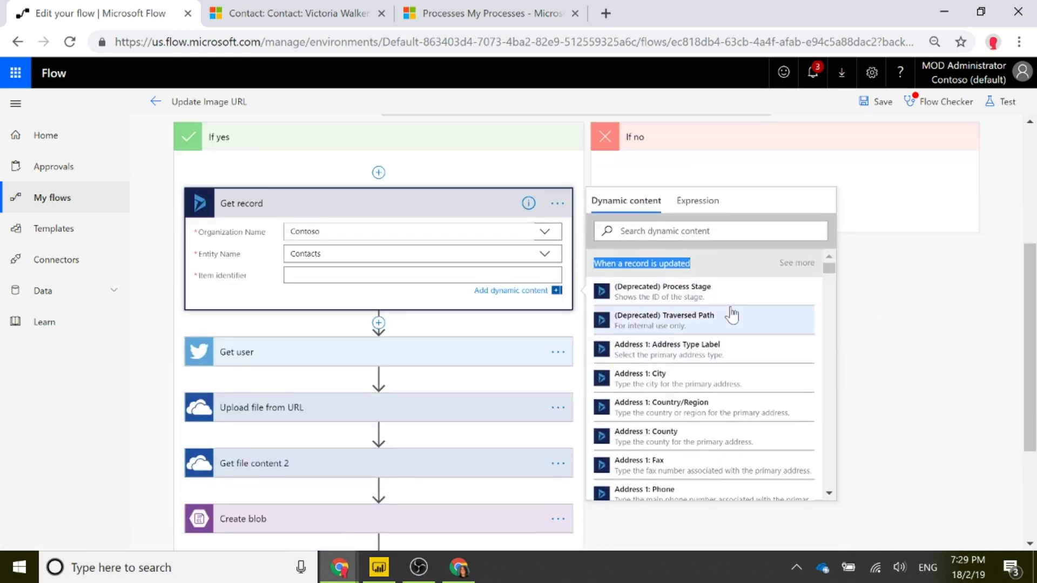
{"action": "scroll", "coordinate": [732, 313], "scroll_direction": "down", "scroll_amount": 1}
{"action": "scroll", "coordinate": [732, 313], "scroll_direction": "down", "scroll_amount": 10}
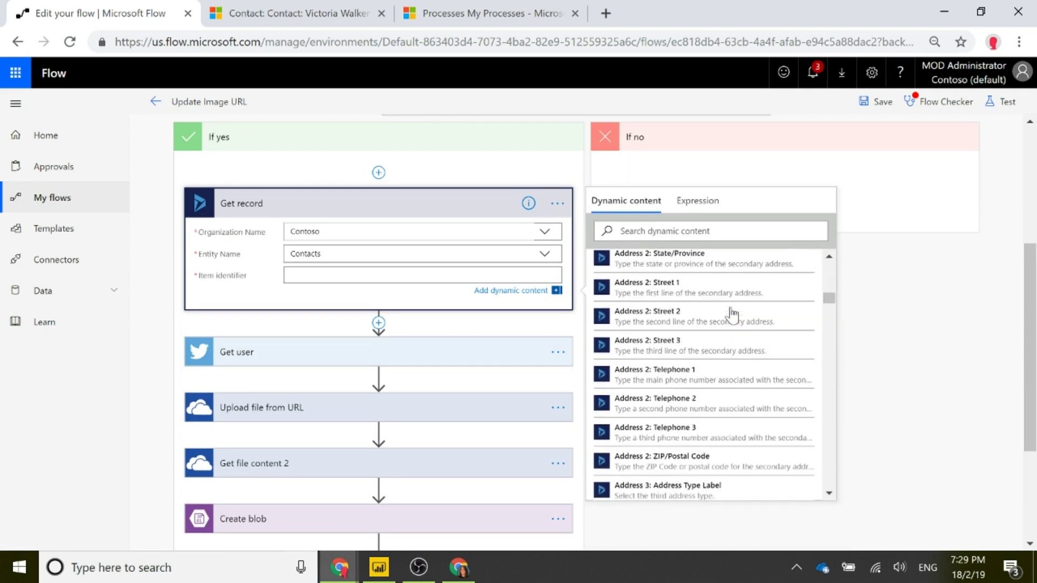
Search the dynamic content for Contact and set Get record's Item identifier to the Contact unique identifier from the record-updated trigger.
{"action": "left_click", "coordinate": [710, 230]}
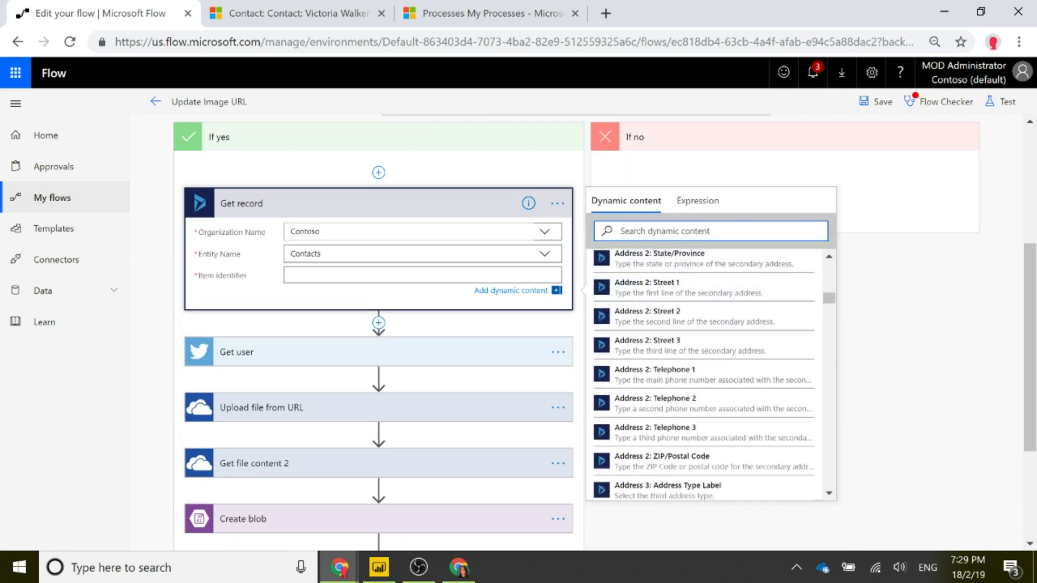
{"action": "type", "text": "contact"}
{"action": "scroll", "coordinate": [648, 331], "scroll_direction": "up", "scroll_amount": 5}
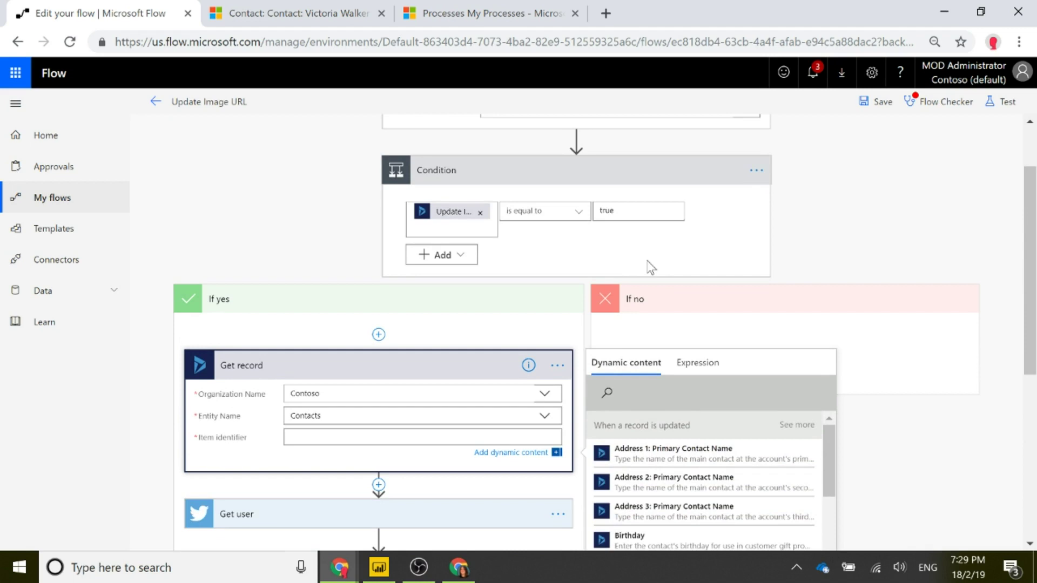
{"action": "left_click", "coordinate": [621, 393]}
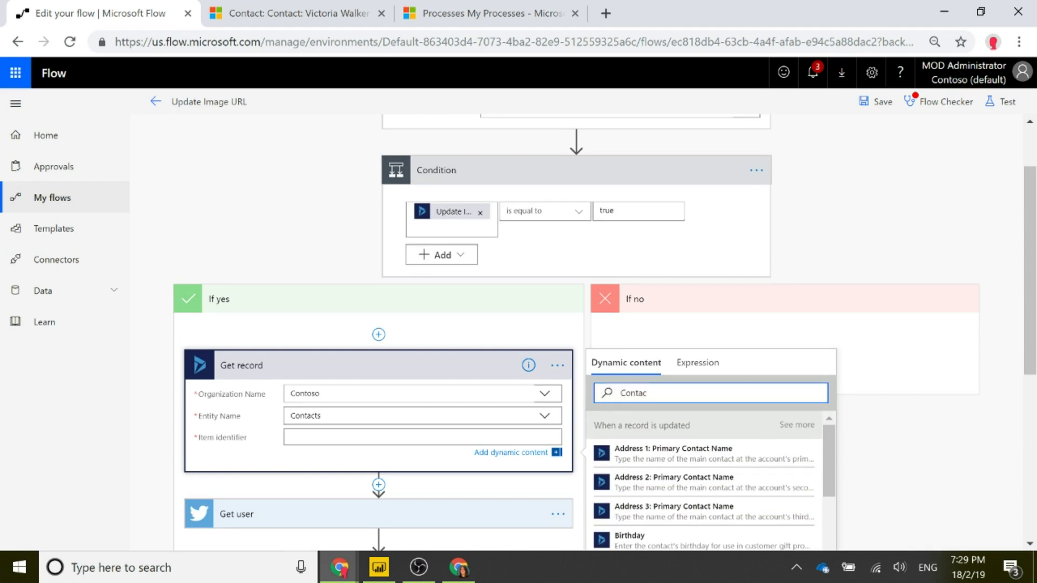
{"action": "scroll", "coordinate": [770, 365], "scroll_direction": "down", "scroll_amount": 3}
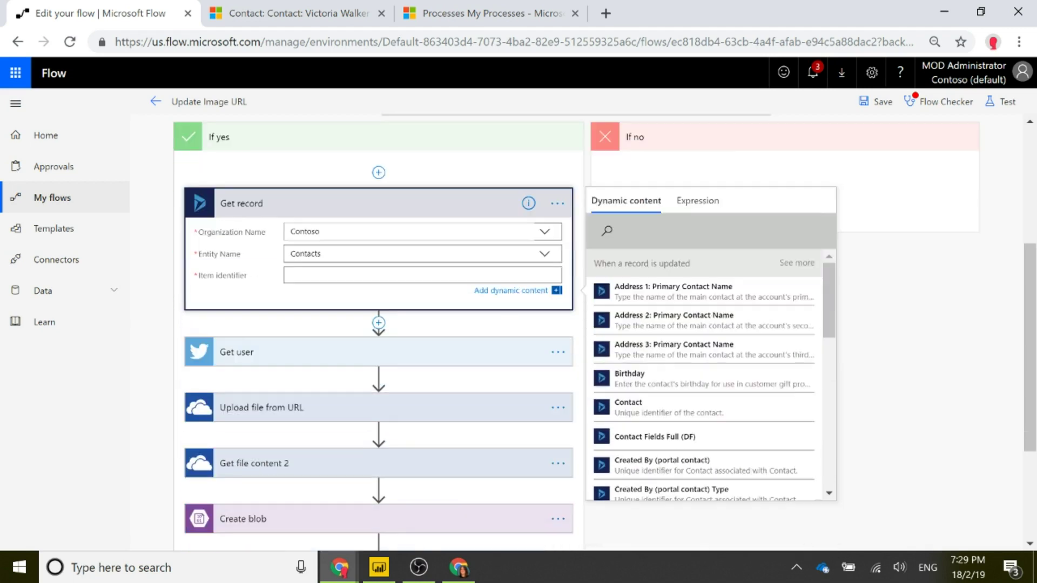
{"action": "scroll", "coordinate": [655, 319], "scroll_direction": "down", "scroll_amount": 2}
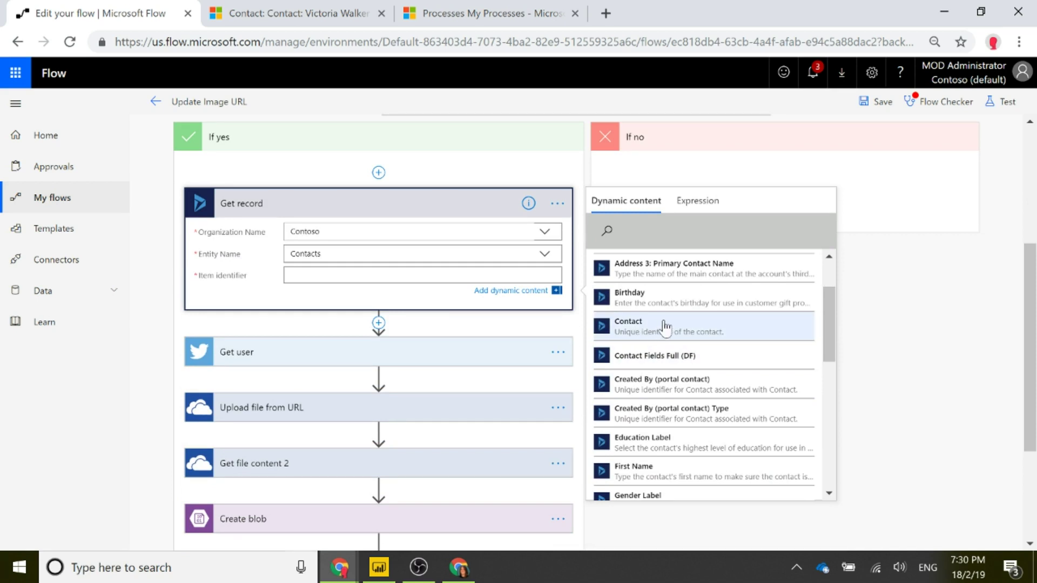
{"action": "left_click", "coordinate": [755, 332]}
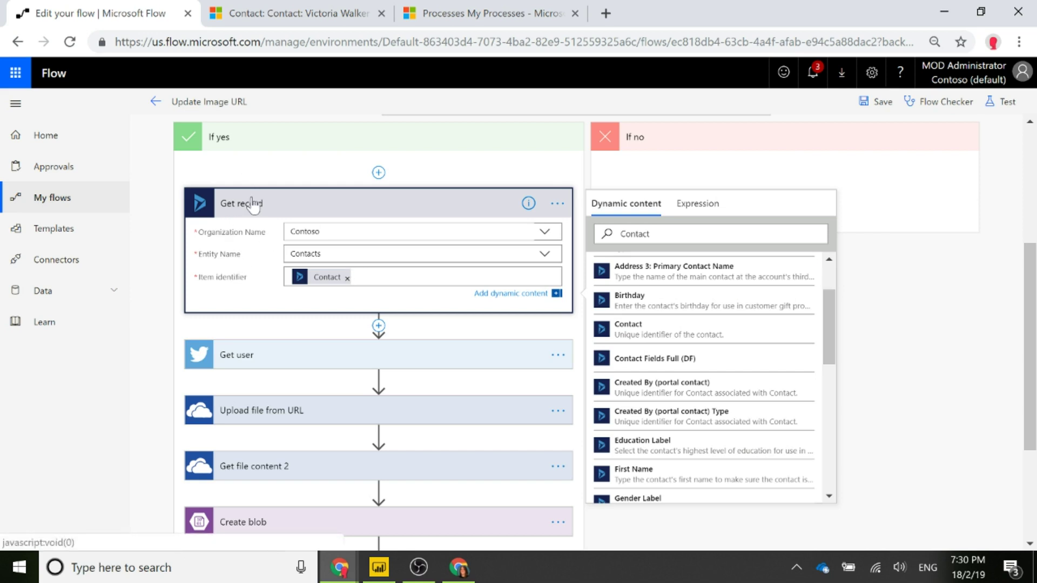
Expand the Get user and Upload file from URL actions and review the User name, Source URL and Destination File Path mappings.
{"action": "left_click", "coordinate": [238, 365]}
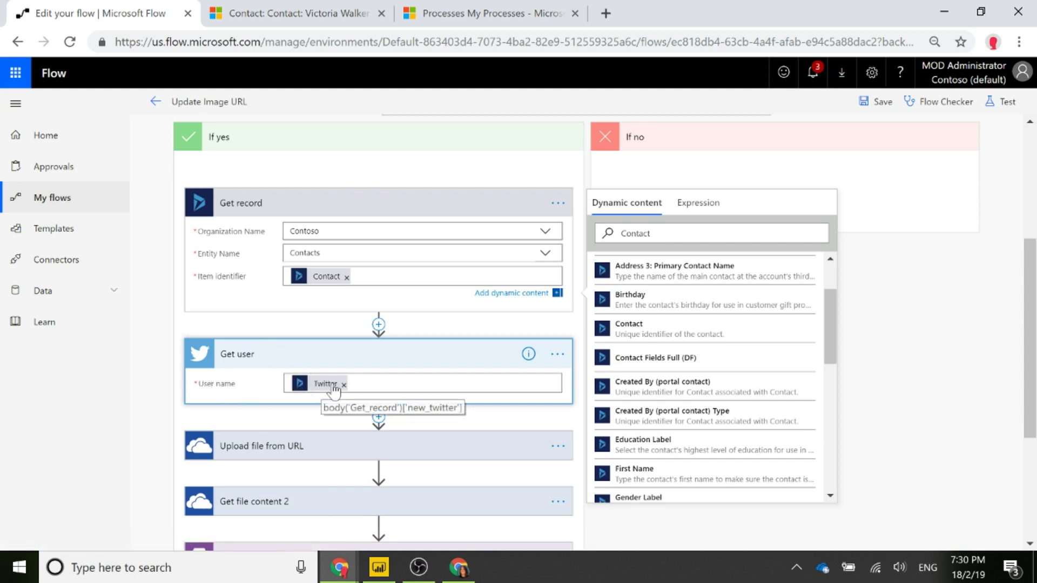
{"action": "mouse_move", "coordinate": [318, 390]}
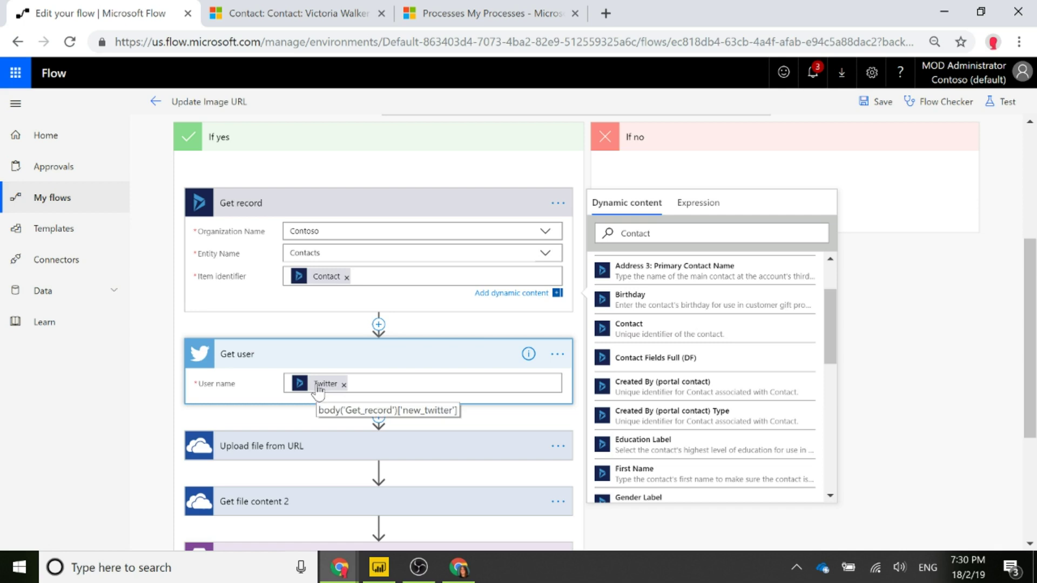
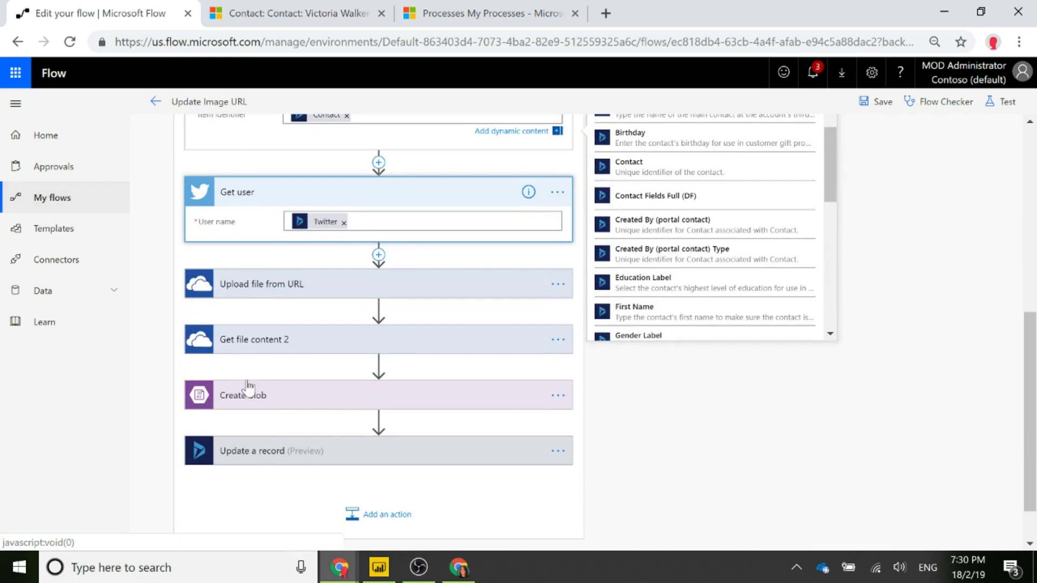
{"action": "left_click", "coordinate": [270, 290]}
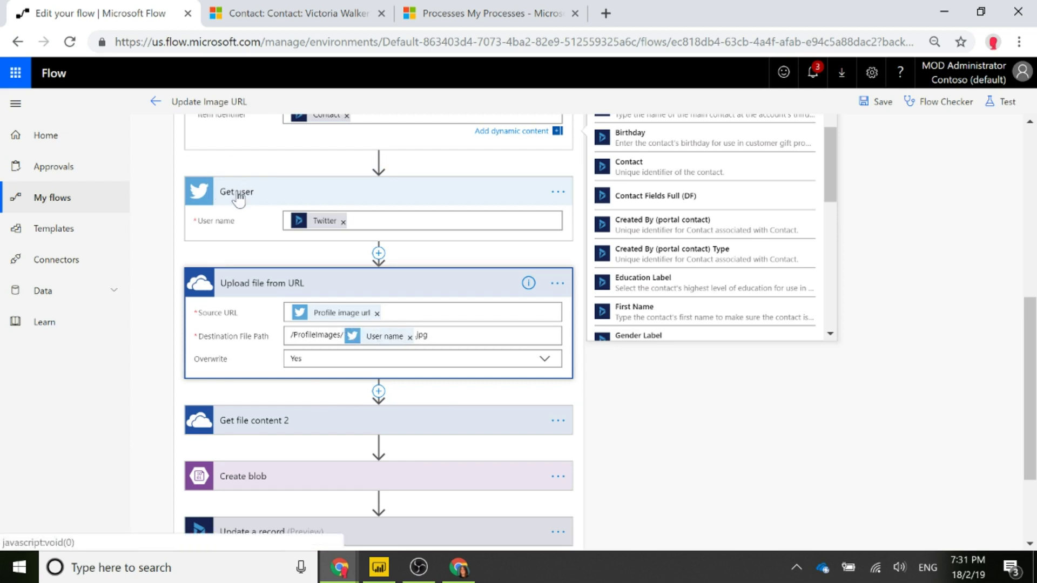
{"action": "left_click", "coordinate": [378, 343]}
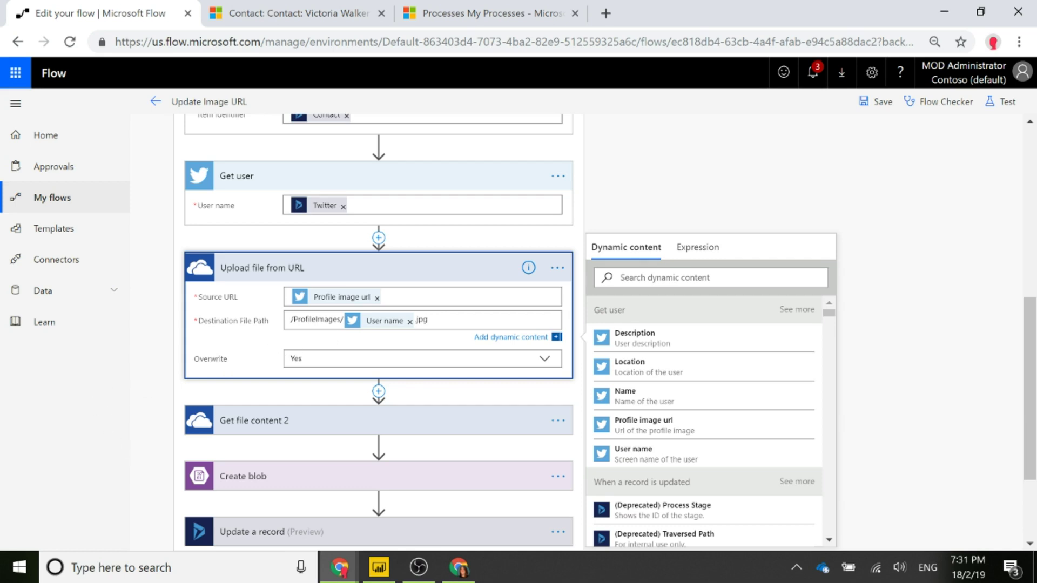
{"action": "scroll", "coordinate": [1029, 351], "scroll_direction": "down", "scroll_amount": 1}
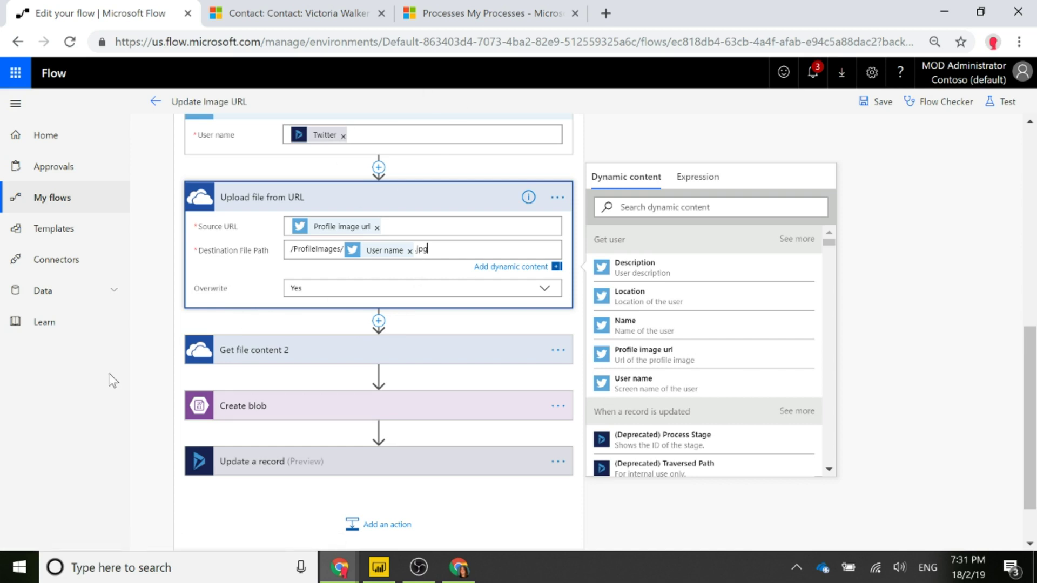
Expand Get file content 2 and re-enter its File value using the Id output of Upload file from URL.
{"action": "left_click", "coordinate": [268, 355]}
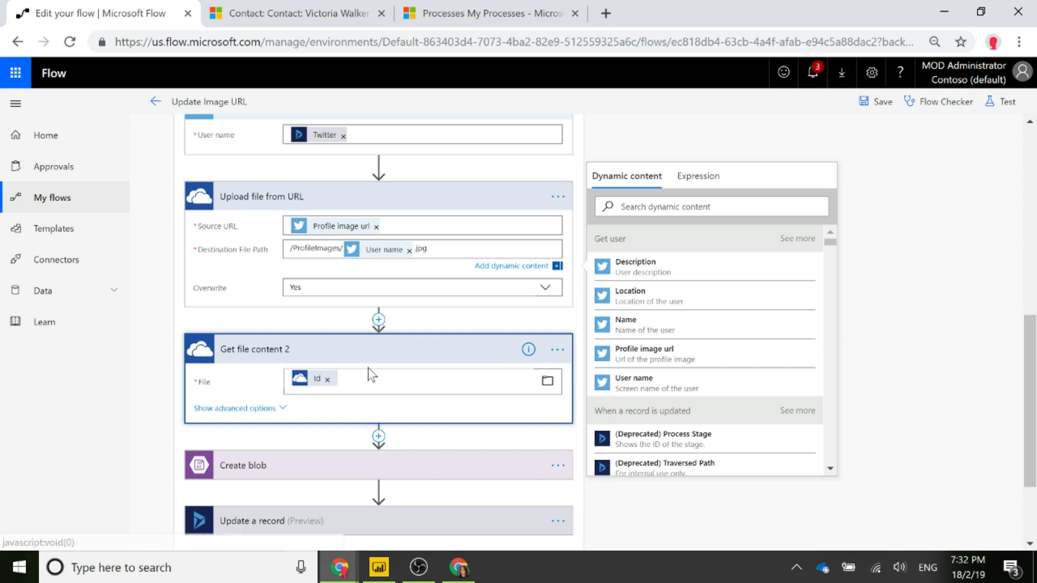
{"action": "left_click", "coordinate": [361, 383]}
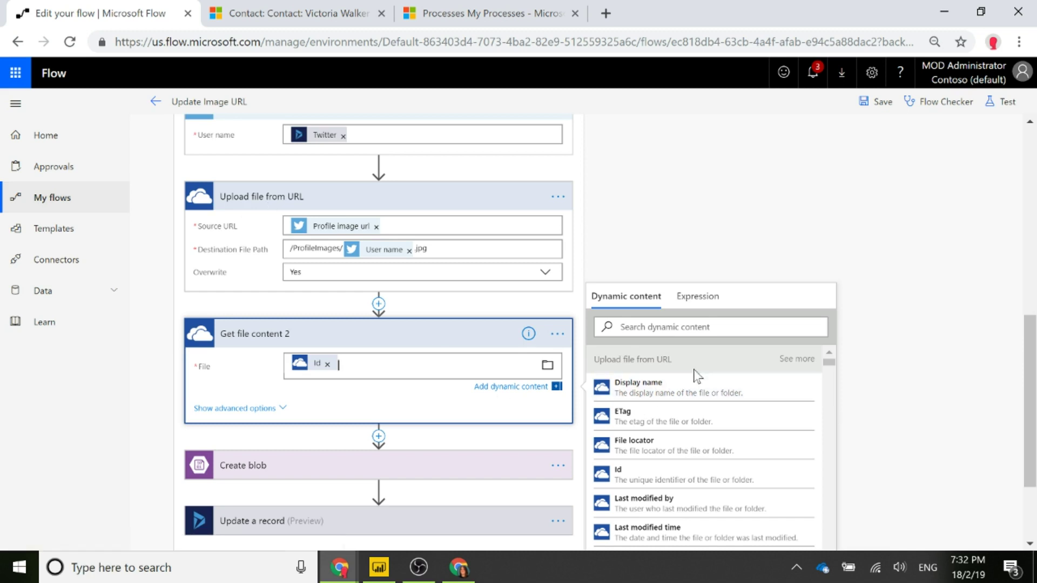
{"action": "left_click_drag", "start_coordinate": [677, 361], "coordinate": [593, 363]}
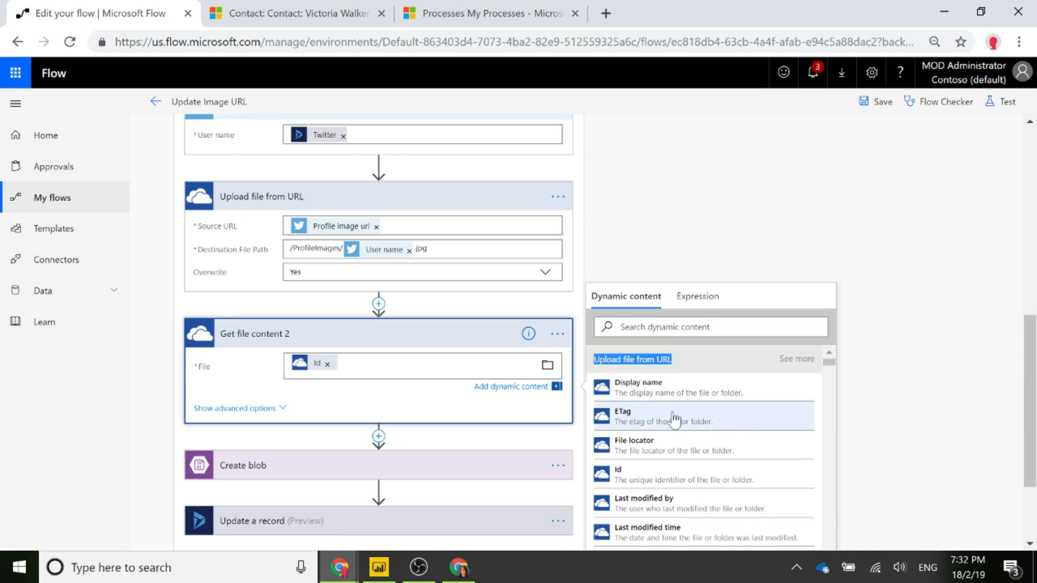
{"action": "scroll", "coordinate": [728, 398], "scroll_direction": "down", "scroll_amount": 2}
{"action": "scroll", "coordinate": [655, 398], "scroll_direction": "up", "scroll_amount": 2}
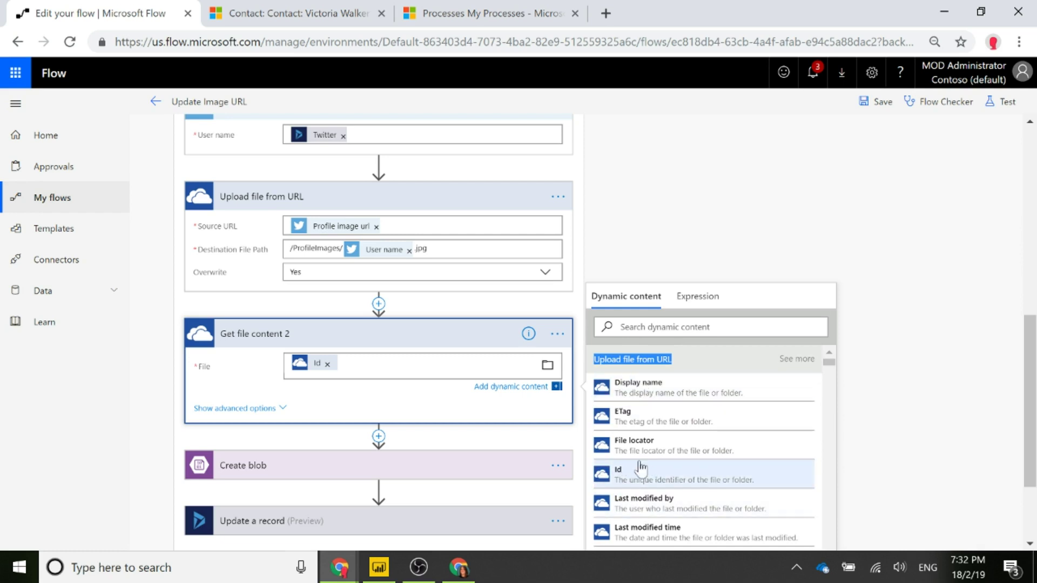
{"action": "left_click", "coordinate": [327, 365]}
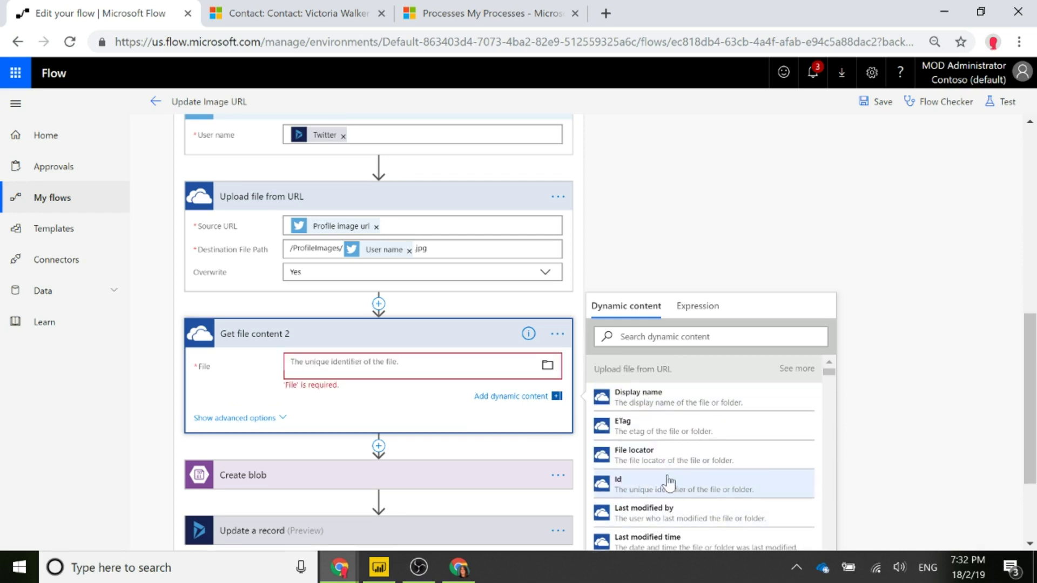
{"action": "left_click", "coordinate": [667, 477]}
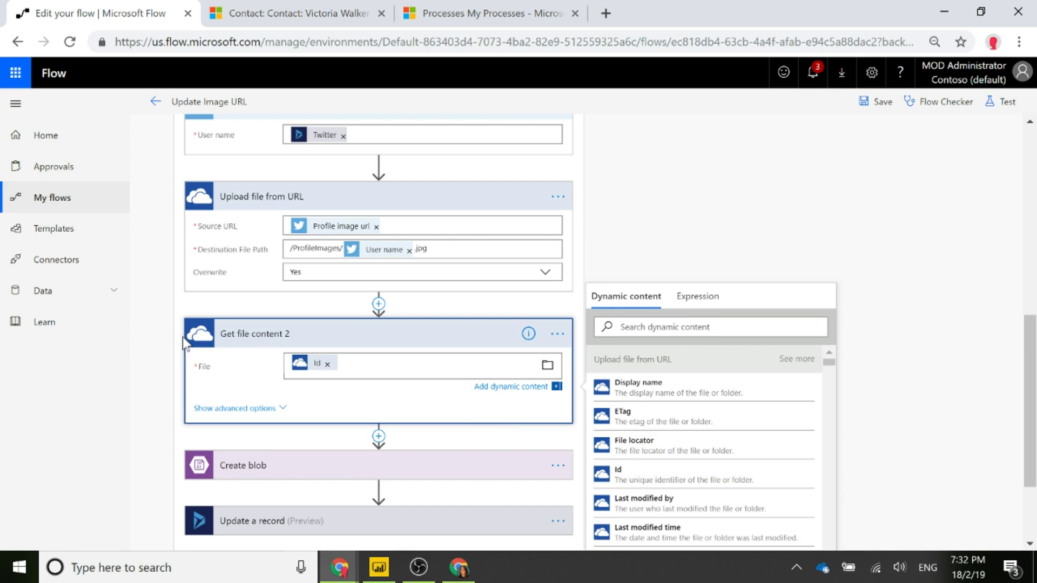
Collapse the Upload file from URL, Get file content 2, Get user and Get record actions in the If yes branch.
{"action": "left_click", "coordinate": [226, 204]}
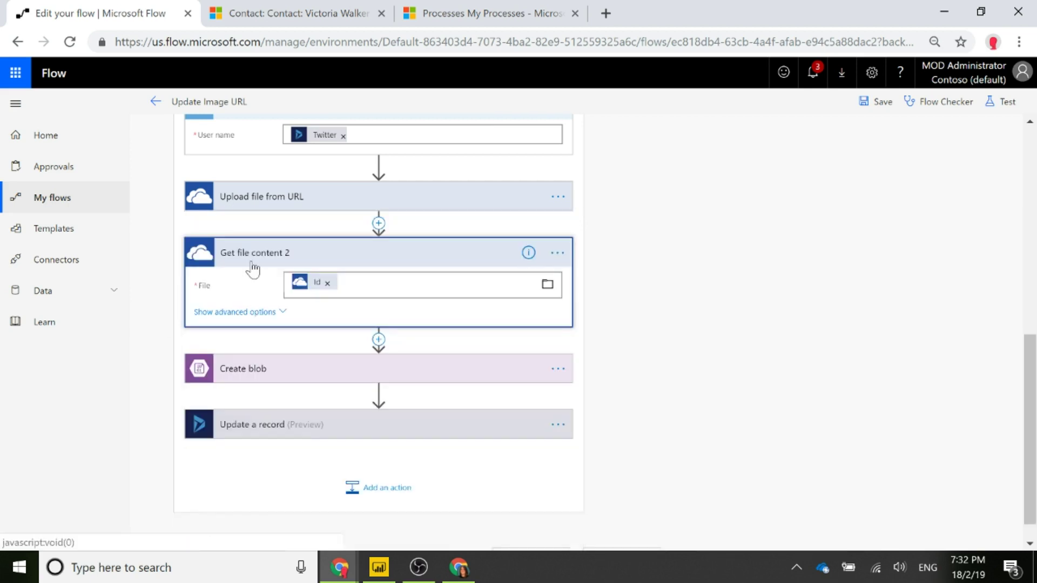
{"action": "left_click", "coordinate": [319, 259]}
{"action": "scroll", "coordinate": [248, 224], "scroll_direction": "up", "scroll_amount": 2}
{"action": "left_click", "coordinate": [248, 221]}
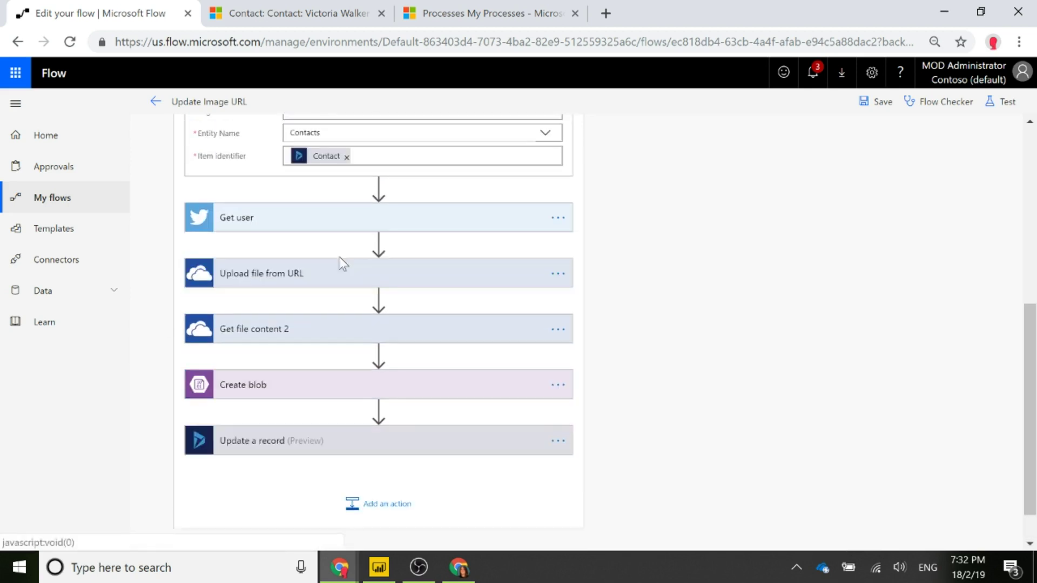
{"action": "scroll", "coordinate": [343, 261], "scroll_direction": "up", "scroll_amount": 2}
{"action": "left_click", "coordinate": [261, 171]}
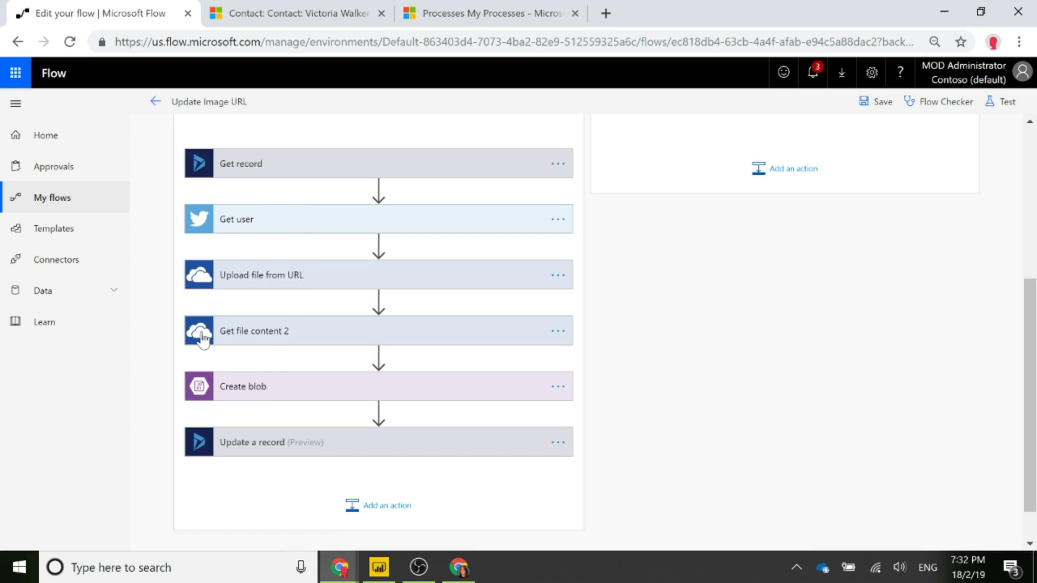
Expand the Create blob action, review its Folder path, Blob name and Blob content, and collapse it again.
{"action": "left_click", "coordinate": [285, 386]}
{"action": "scroll", "coordinate": [690, 379], "scroll_direction": "down", "scroll_amount": 2}
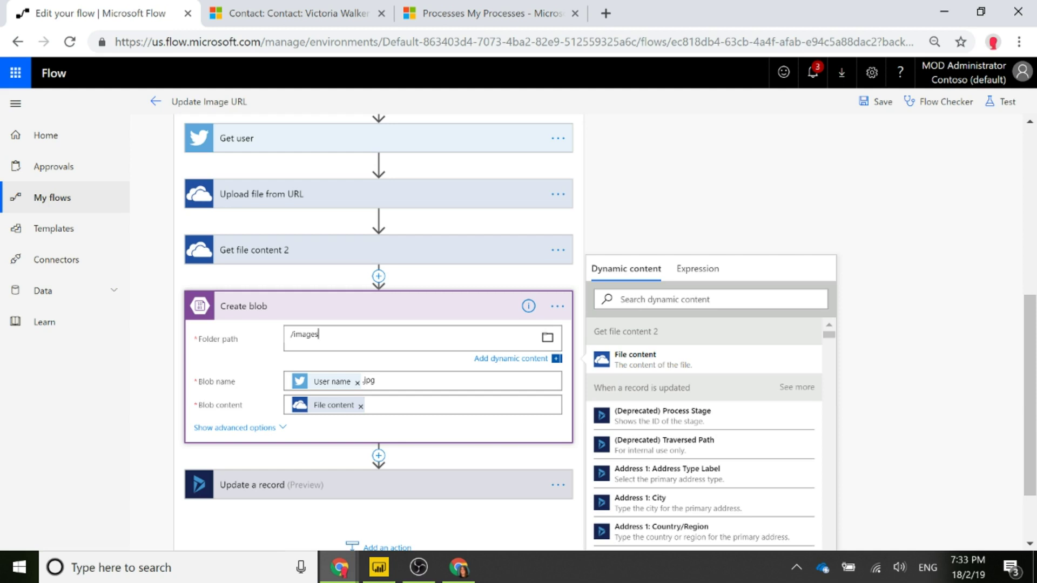
{"action": "scroll", "coordinate": [186, 345], "scroll_direction": "down", "scroll_amount": 2}
{"action": "left_click", "coordinate": [419, 301]}
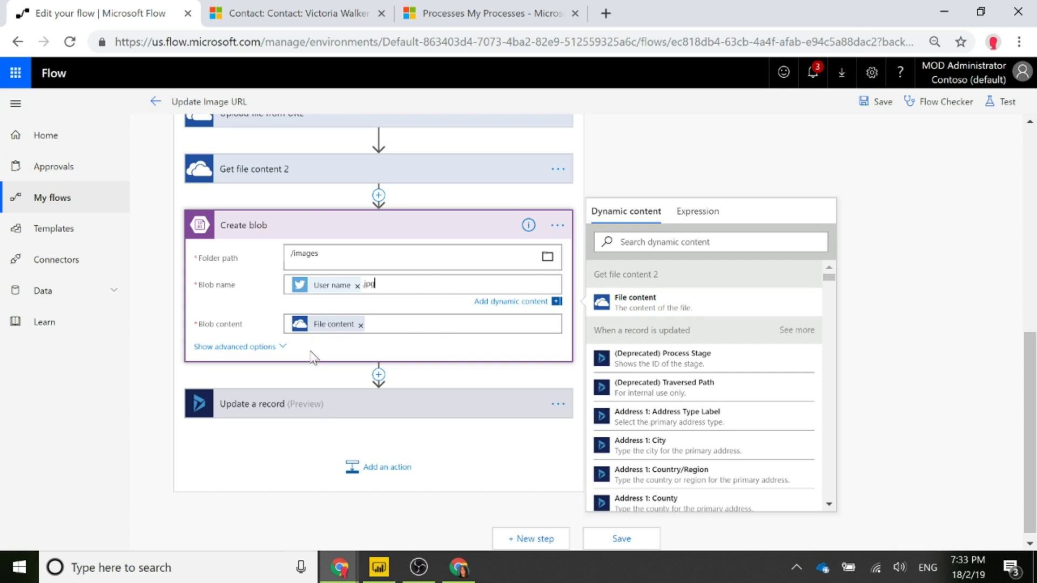
{"action": "left_click", "coordinate": [260, 231]}
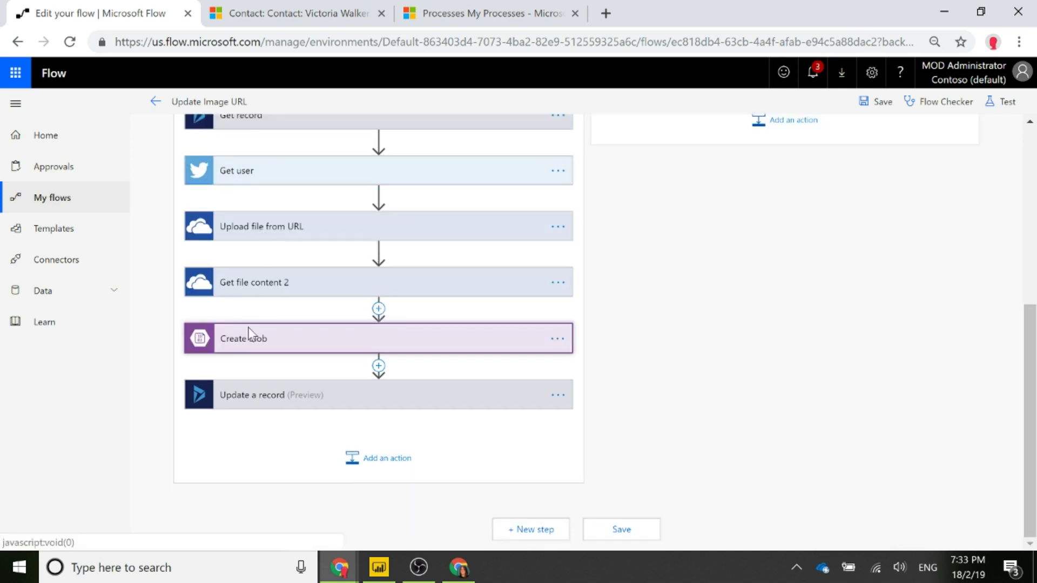
Expand the Update a record action, check its Record identifier source, and find the Image URL field in the advanced options.
{"action": "left_click", "coordinate": [250, 403]}
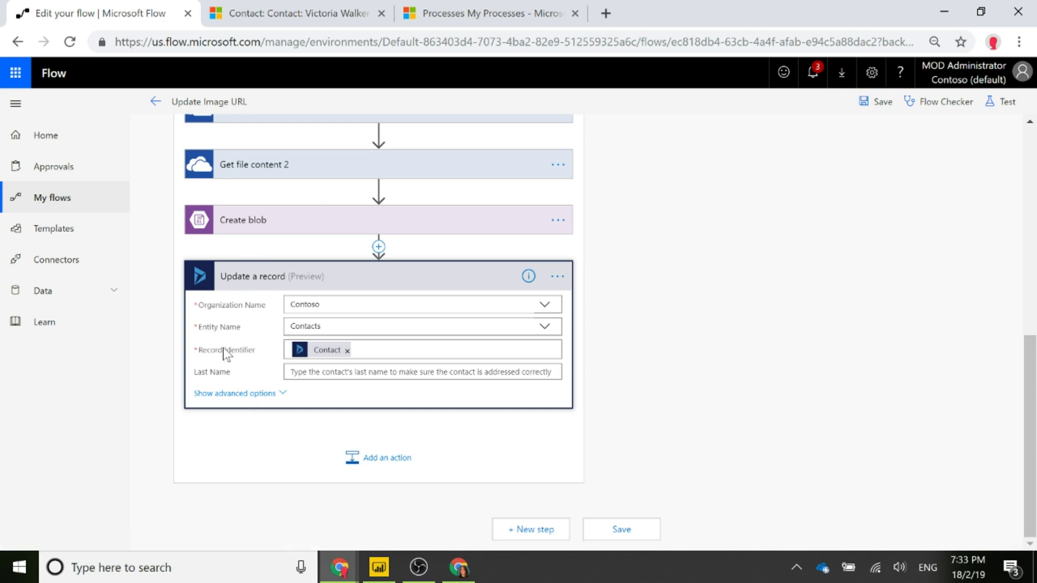
{"action": "mouse_move", "coordinate": [327, 358]}
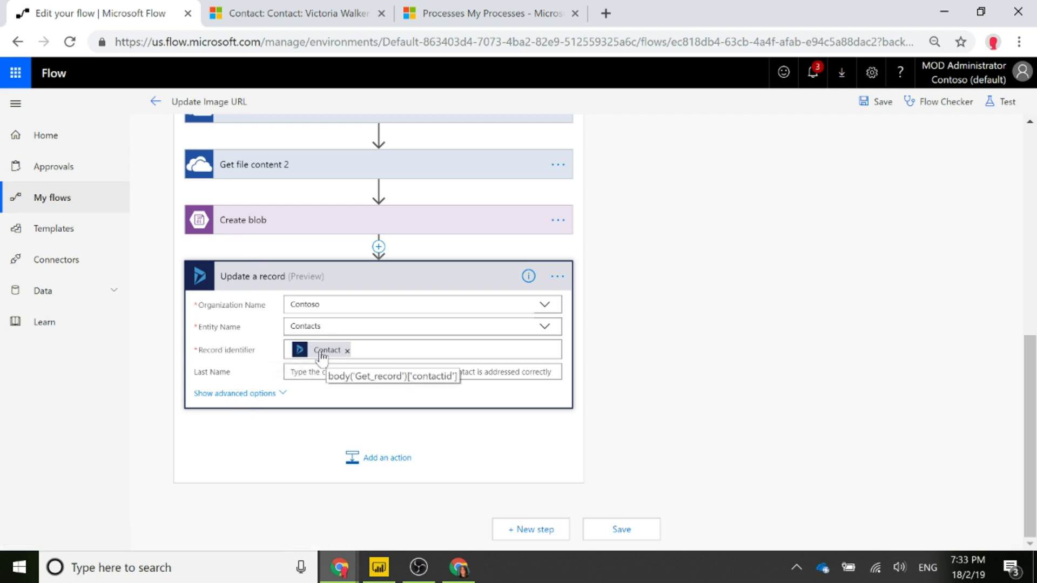
{"action": "left_click", "coordinate": [243, 393]}
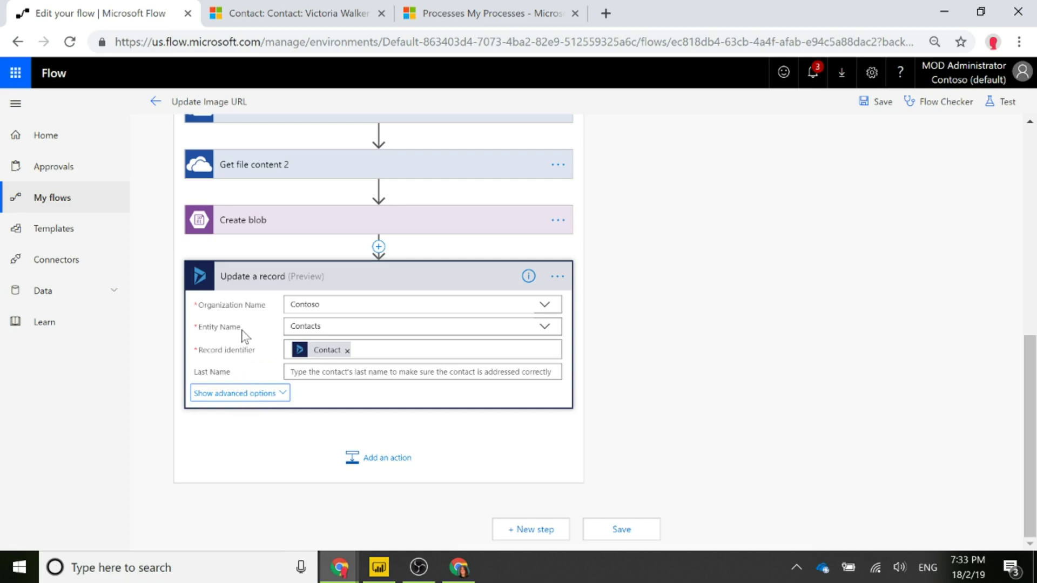
{"action": "scroll", "coordinate": [244, 335], "scroll_direction": "down", "scroll_amount": 8}
{"action": "scroll", "coordinate": [245, 335], "scroll_direction": "down", "scroll_amount": 20}
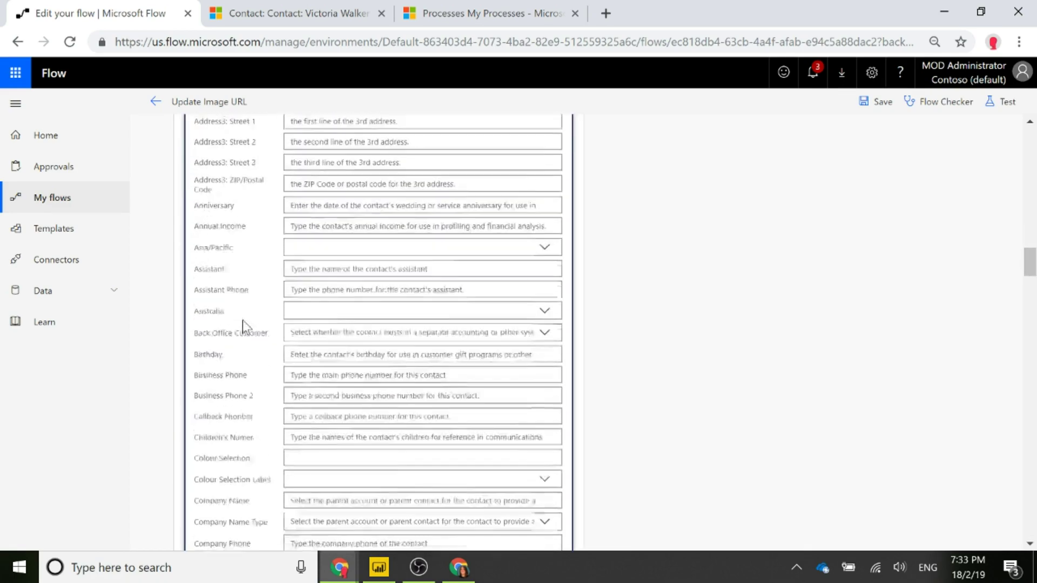
{"action": "scroll", "coordinate": [242, 324], "scroll_direction": "down", "scroll_amount": 6}
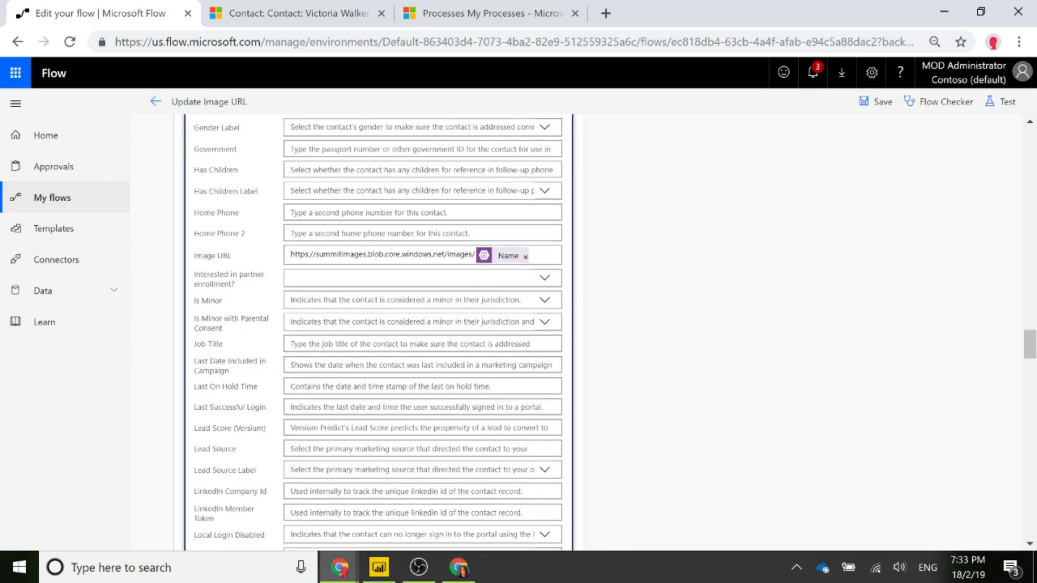
Examine how the Image URL field combines the blob storage address with the Name output of Create blob.
{"action": "left_click_drag", "start_coordinate": [291, 254], "coordinate": [481, 255]}
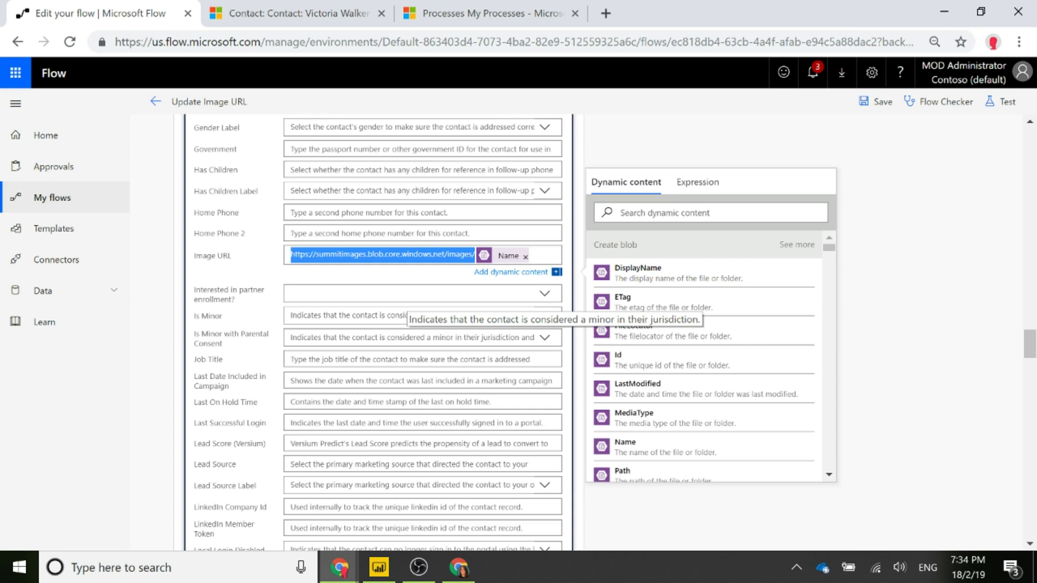
{"action": "scroll", "coordinate": [756, 324], "scroll_direction": "down", "scroll_amount": 1}
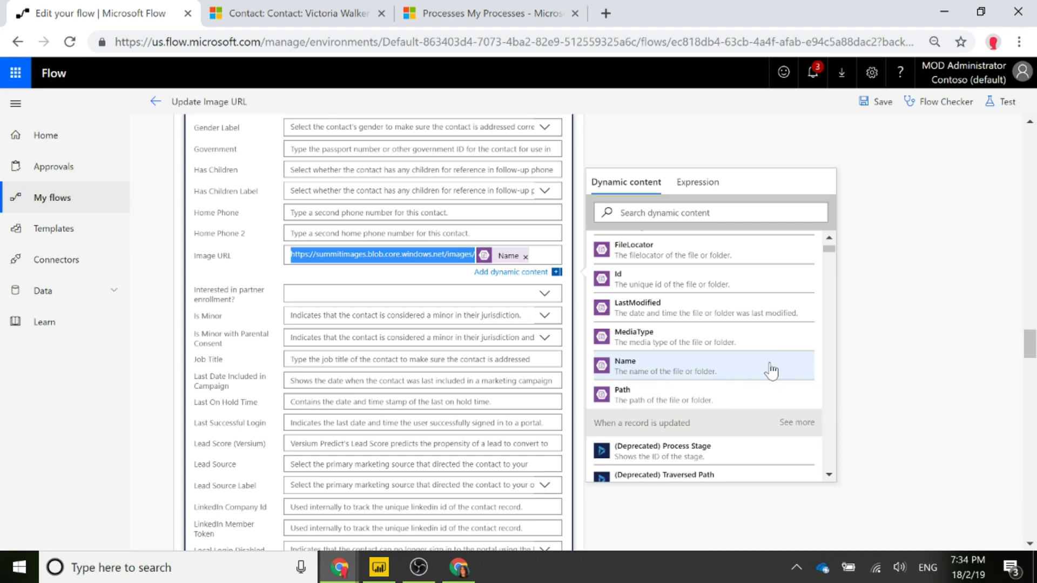
{"action": "scroll", "coordinate": [770, 370], "scroll_direction": "up", "scroll_amount": 1}
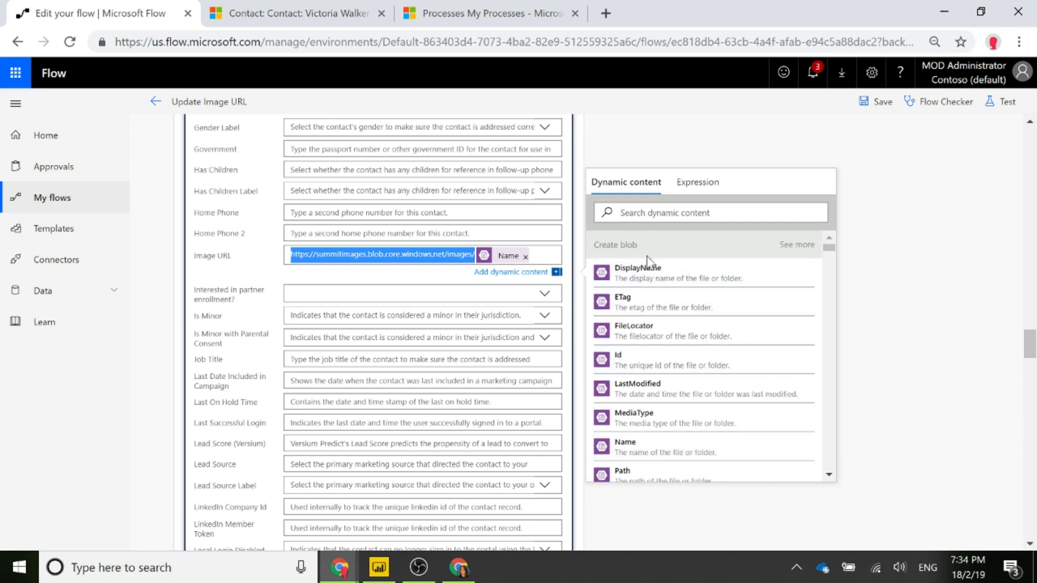
{"action": "scroll", "coordinate": [276, 438], "scroll_direction": "up", "scroll_amount": 3}
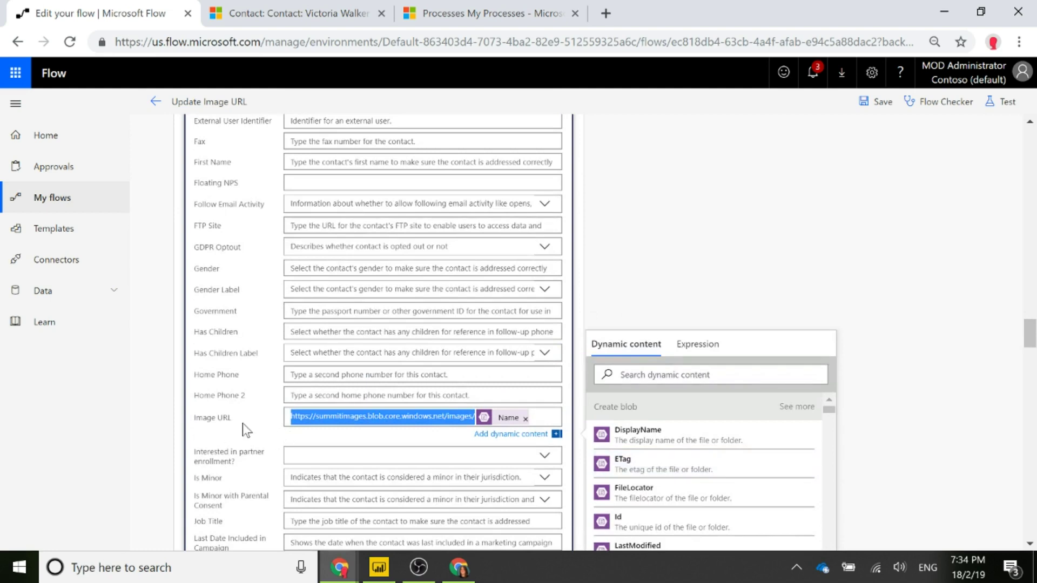
{"action": "scroll", "coordinate": [245, 424], "scroll_direction": "up", "scroll_amount": 1}
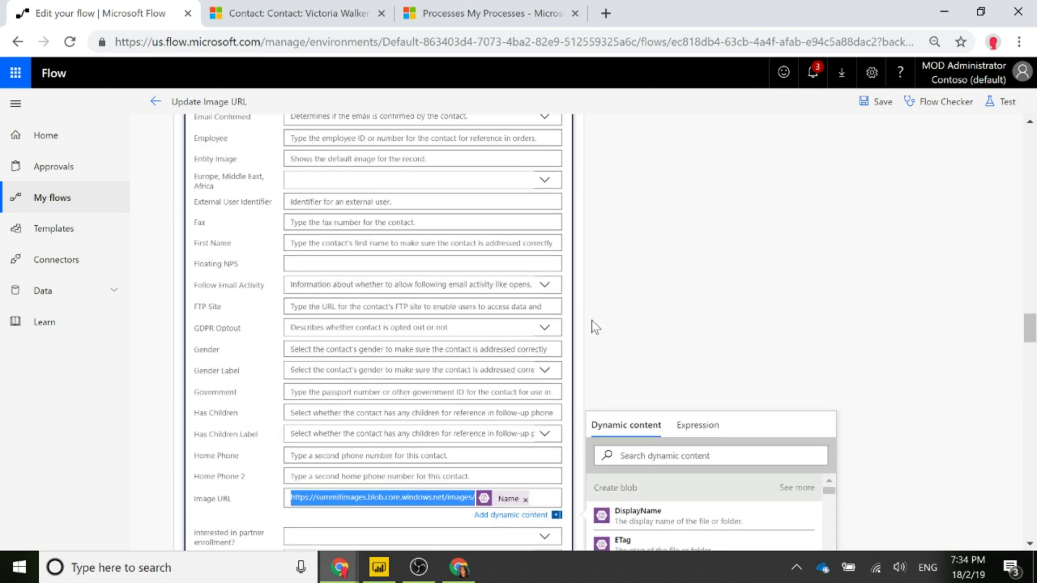
{"action": "scroll", "coordinate": [598, 324], "scroll_direction": "up", "scroll_amount": 10}
{"action": "scroll", "coordinate": [597, 324], "scroll_direction": "up", "scroll_amount": 15}
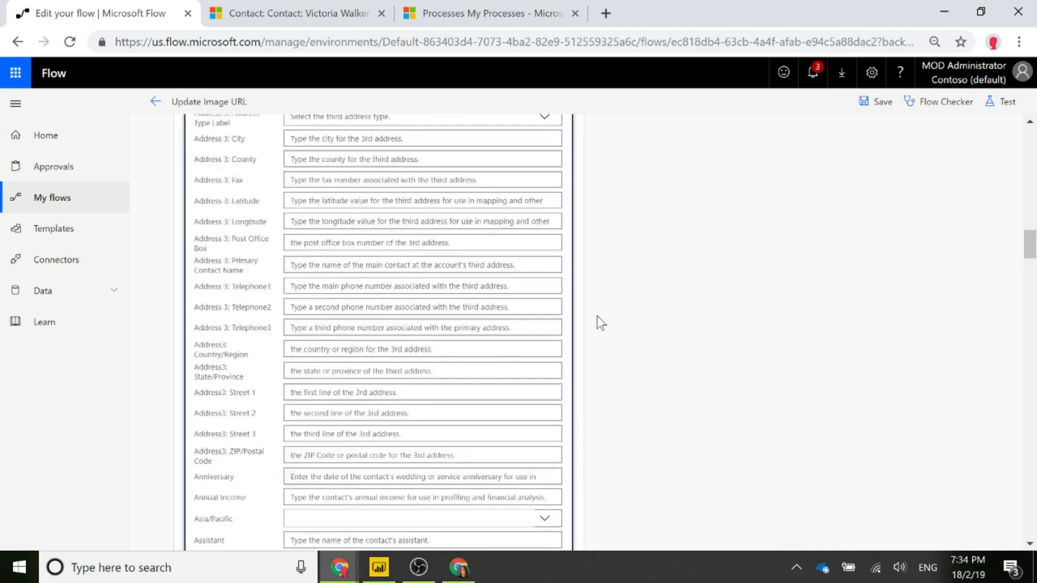
Collapse the Update a record action and return to the details page of the Update Image URL flow.
{"action": "scroll", "coordinate": [182, 461], "scroll_direction": "down", "scroll_amount": 3}
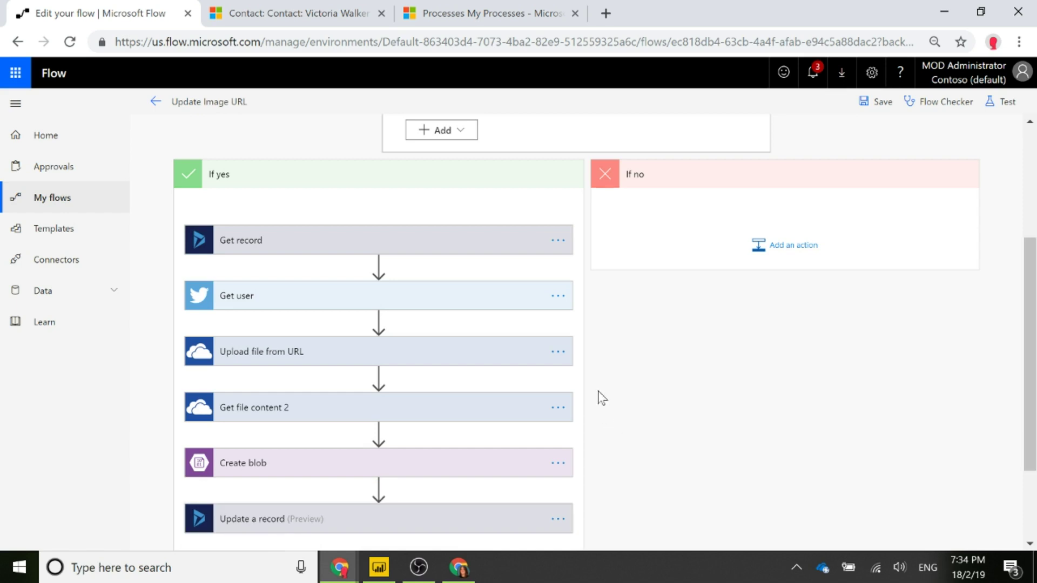
{"action": "scroll", "coordinate": [597, 398], "scroll_direction": "down", "scroll_amount": 2}
{"action": "scroll", "coordinate": [598, 398], "scroll_direction": "up", "scroll_amount": 5}
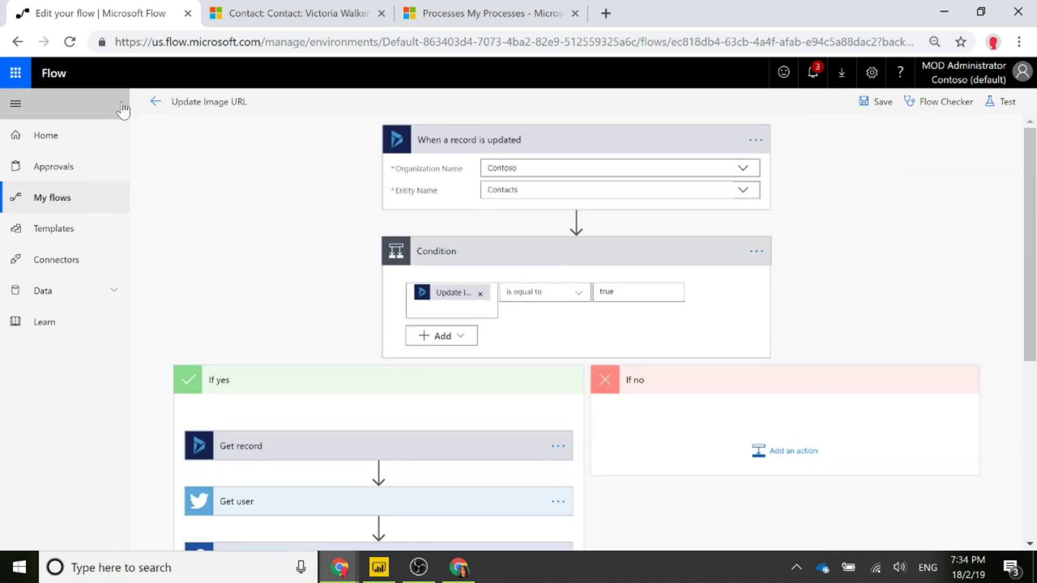
{"action": "left_click", "coordinate": [154, 101]}
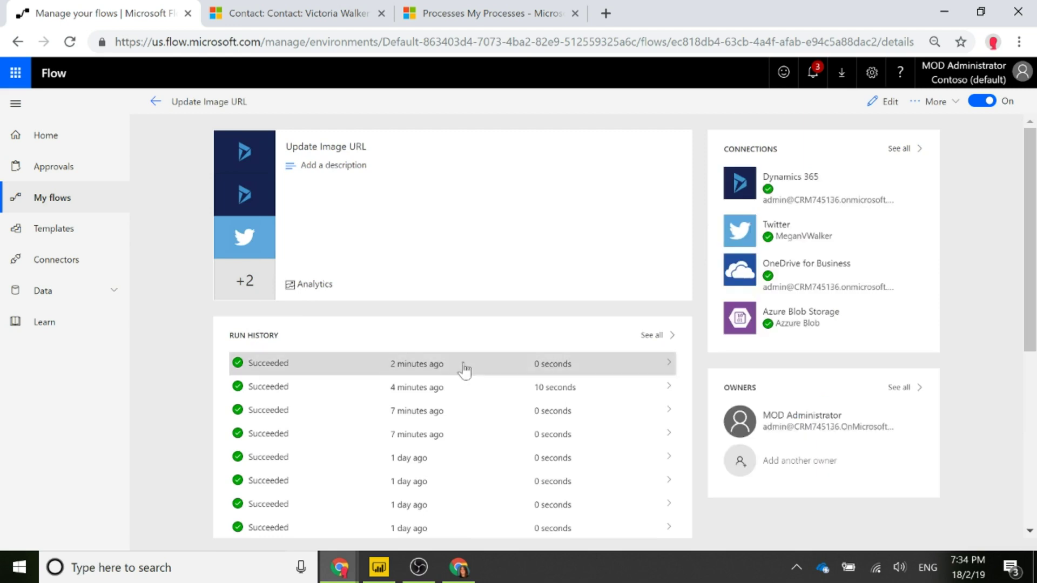
Open the most recent run in the run history, return, and review the Condition and If yes actions of the second most recent run.
{"action": "left_click", "coordinate": [331, 371]}
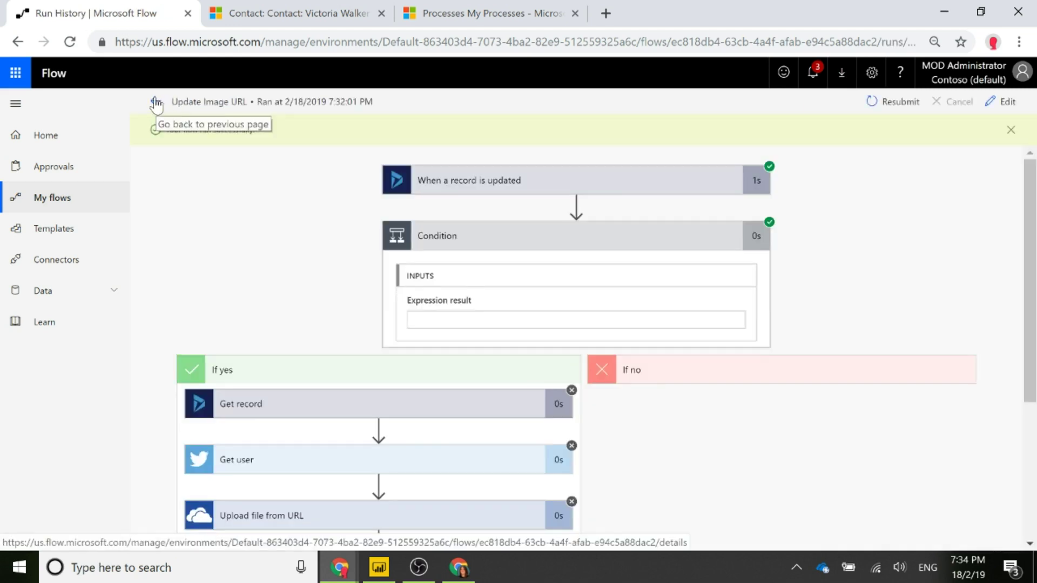
{"action": "left_click", "coordinate": [156, 103]}
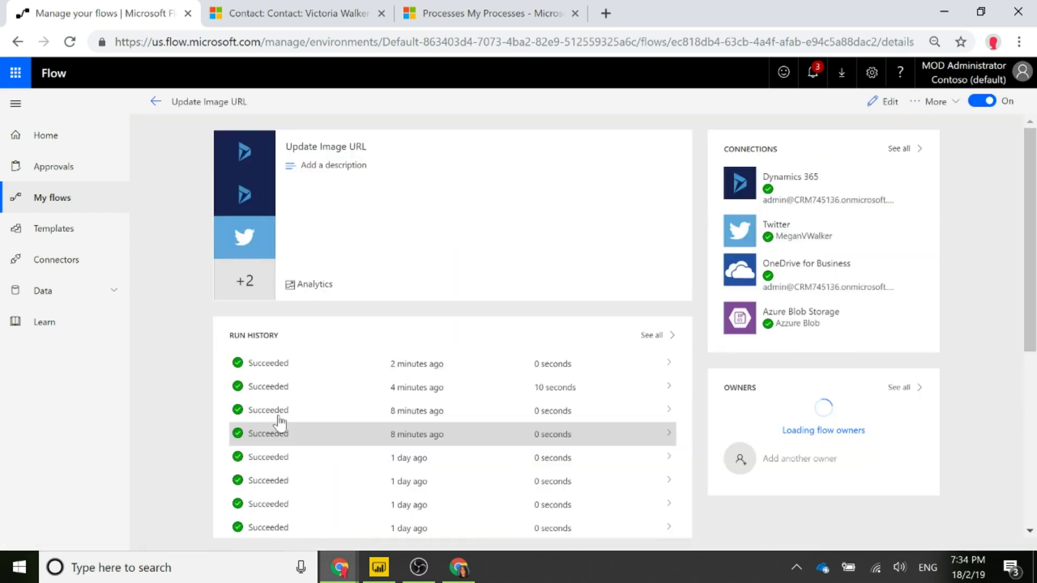
{"action": "left_click", "coordinate": [275, 398]}
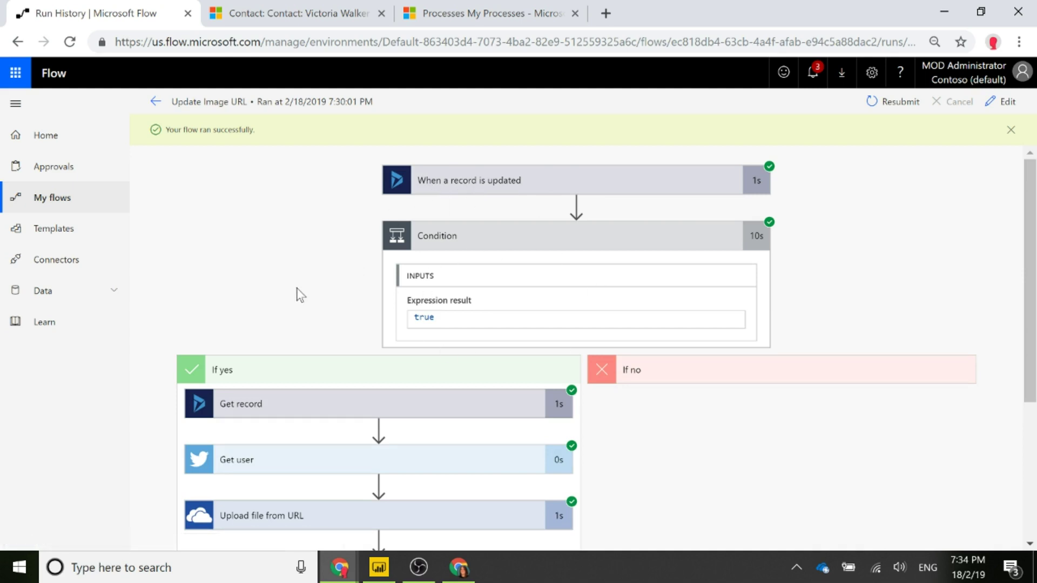
{"action": "scroll", "coordinate": [301, 294], "scroll_direction": "down", "scroll_amount": 2}
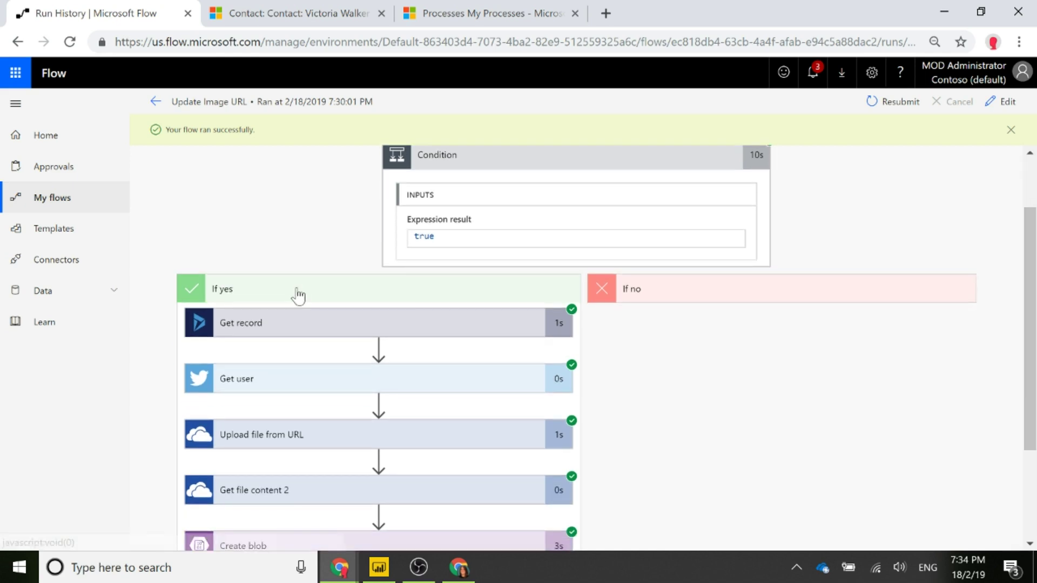
{"action": "scroll", "coordinate": [282, 261], "scroll_direction": "down", "scroll_amount": 3}
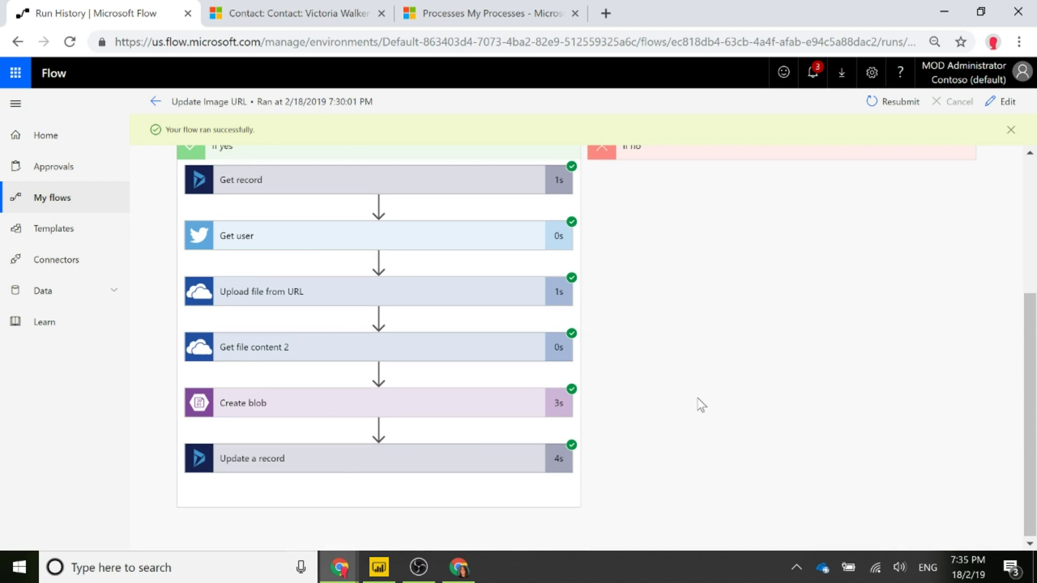
{"action": "scroll", "coordinate": [699, 405], "scroll_direction": "up", "scroll_amount": 4}
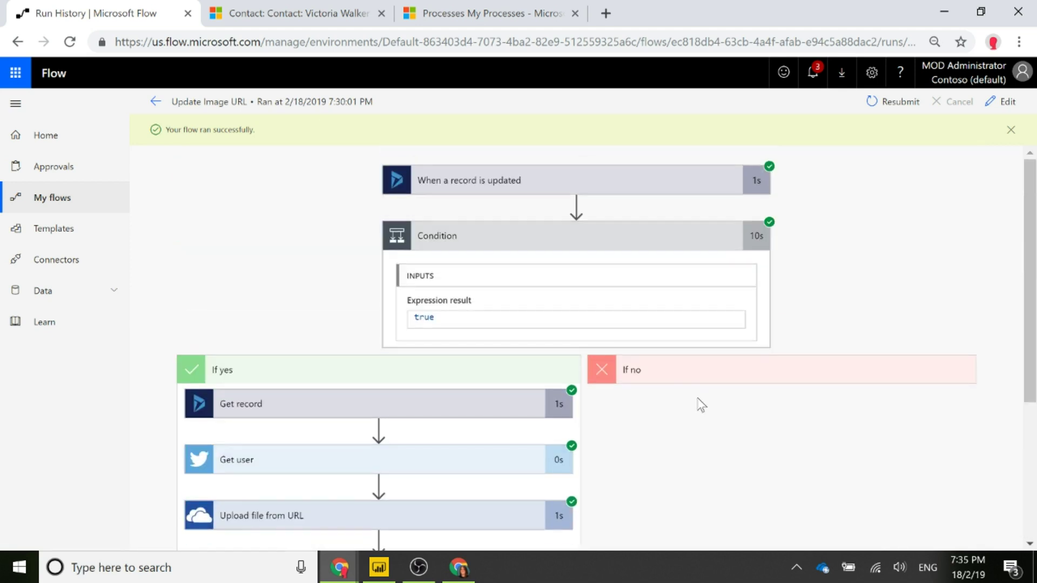
Reopen the flow for editing and find the Update Image field in the Update a record action's advanced options.
{"action": "left_click", "coordinate": [994, 102]}
{"action": "scroll", "coordinate": [405, 312], "scroll_direction": "down", "scroll_amount": 5}
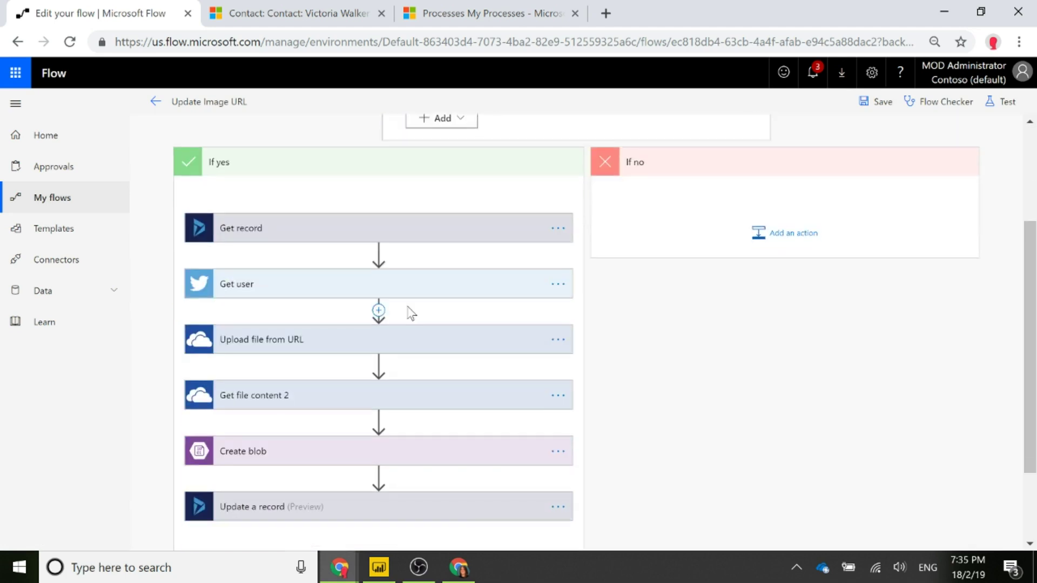
{"action": "left_click", "coordinate": [243, 399]}
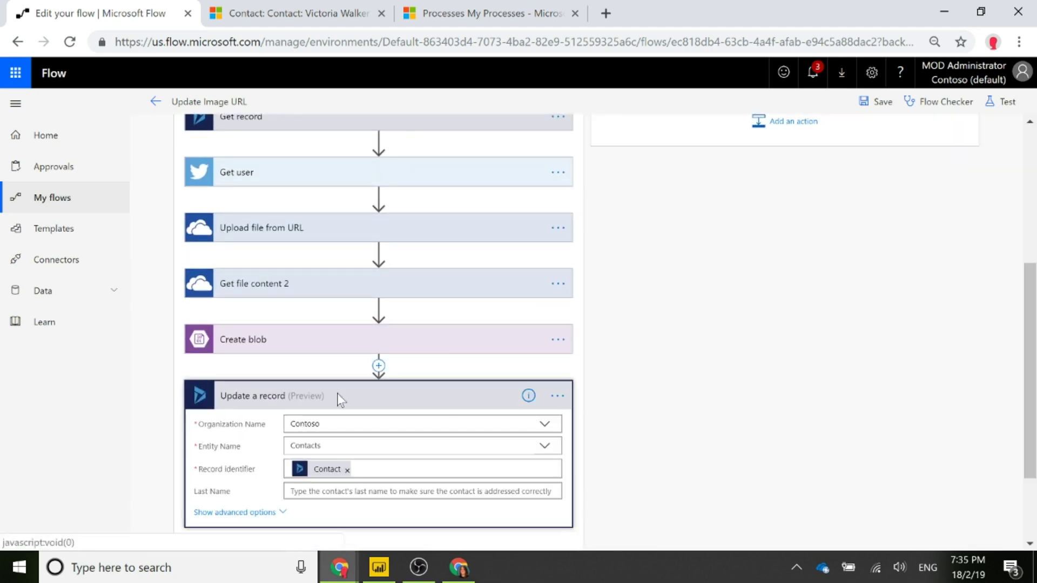
{"action": "left_click", "coordinate": [216, 512]}
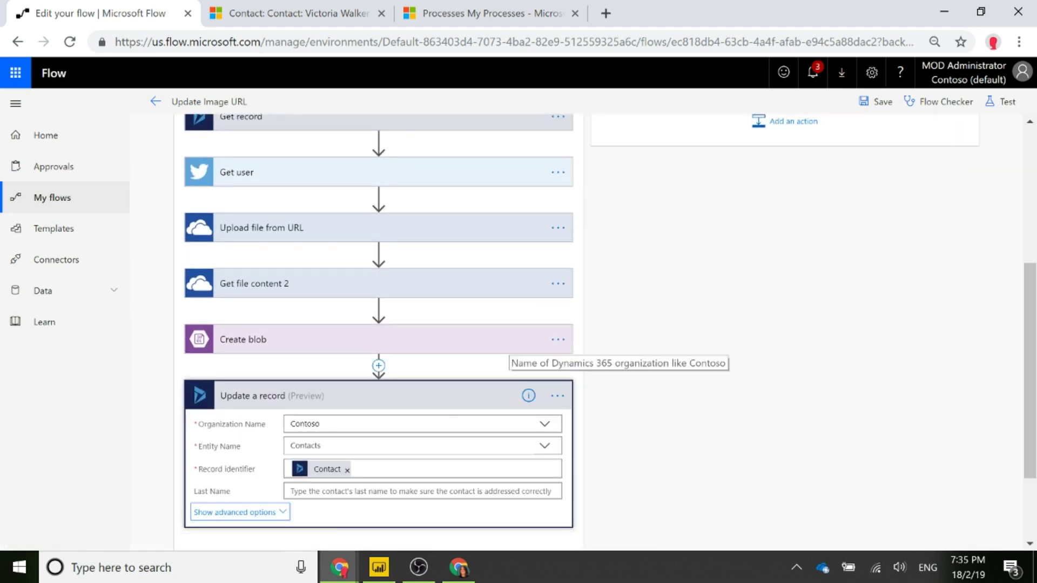
{"action": "scroll", "coordinate": [595, 393], "scroll_direction": "down", "scroll_amount": 10}
{"action": "scroll", "coordinate": [385, 385], "scroll_direction": "down", "scroll_amount": 15}
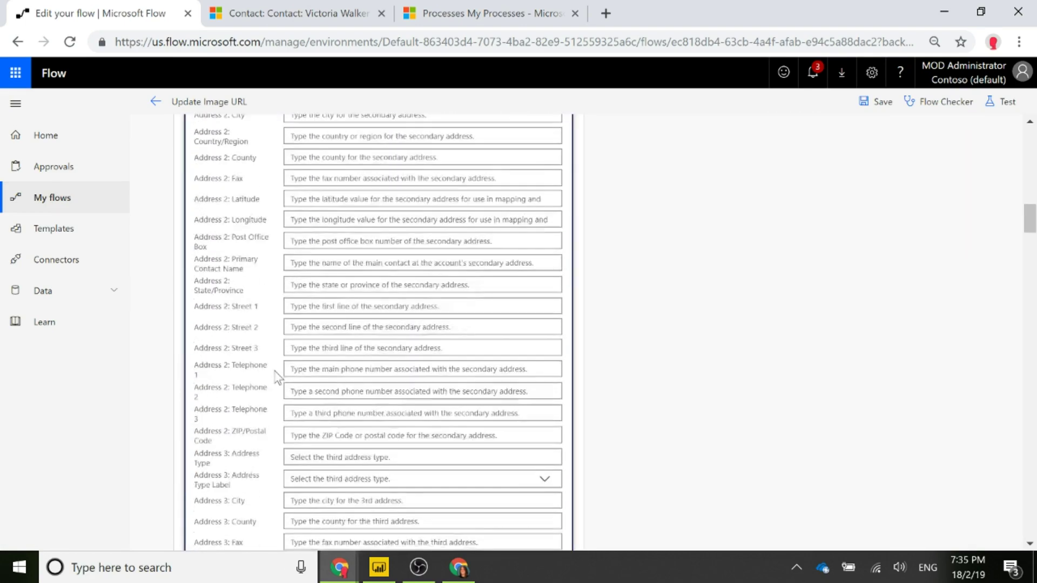
{"action": "scroll", "coordinate": [254, 370], "scroll_direction": "down", "scroll_amount": 20}
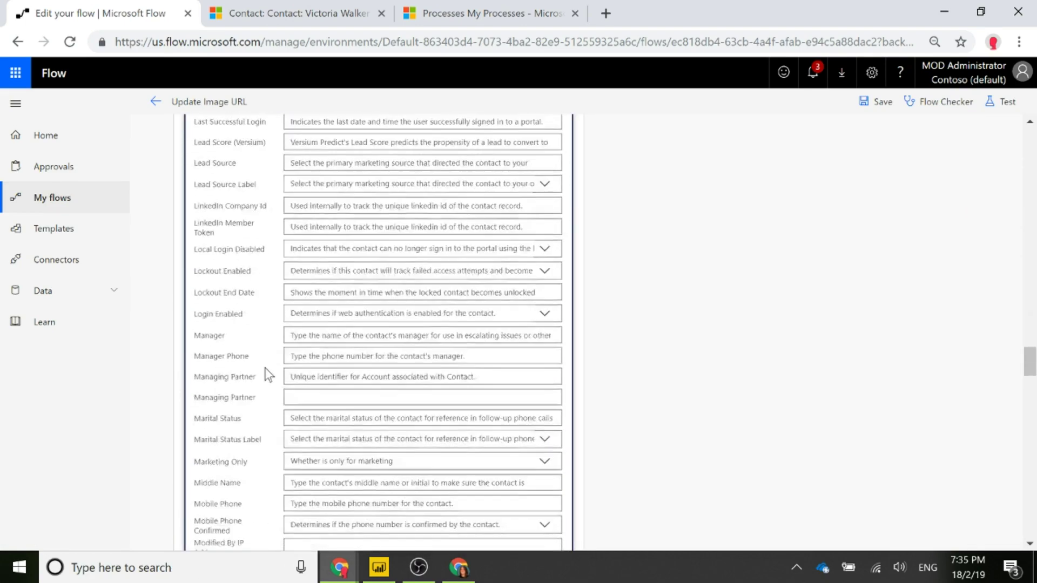
{"action": "scroll", "coordinate": [268, 375], "scroll_direction": "down", "scroll_amount": 15}
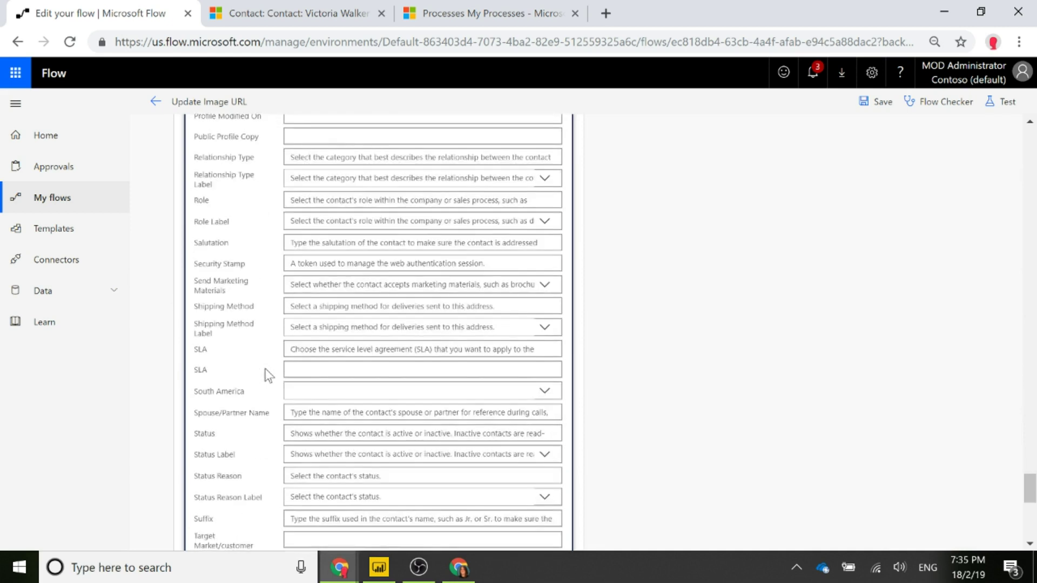
{"action": "scroll", "coordinate": [260, 370], "scroll_direction": "up", "scroll_amount": 2}
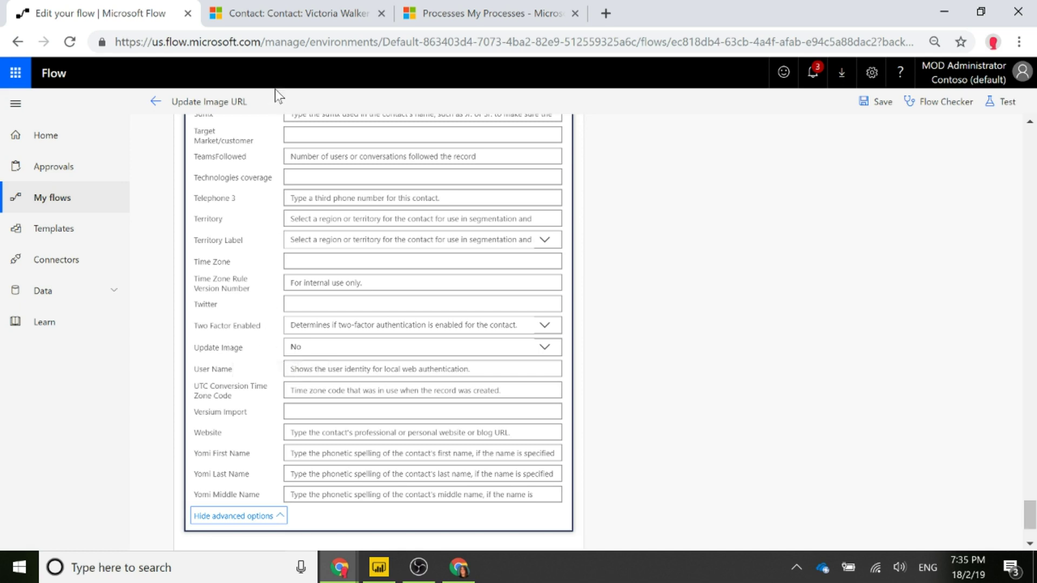
Switch to the contact record in Dynamics 365, reload it, and check the Update Image field and the full Image URL value.
{"action": "left_click", "coordinate": [286, 13]}
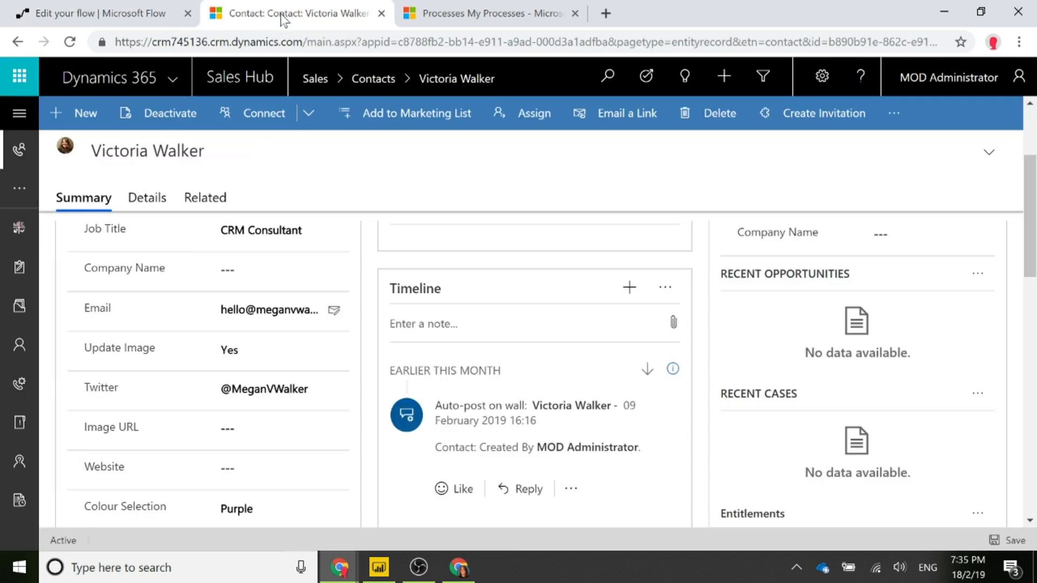
{"action": "left_click", "coordinate": [68, 45]}
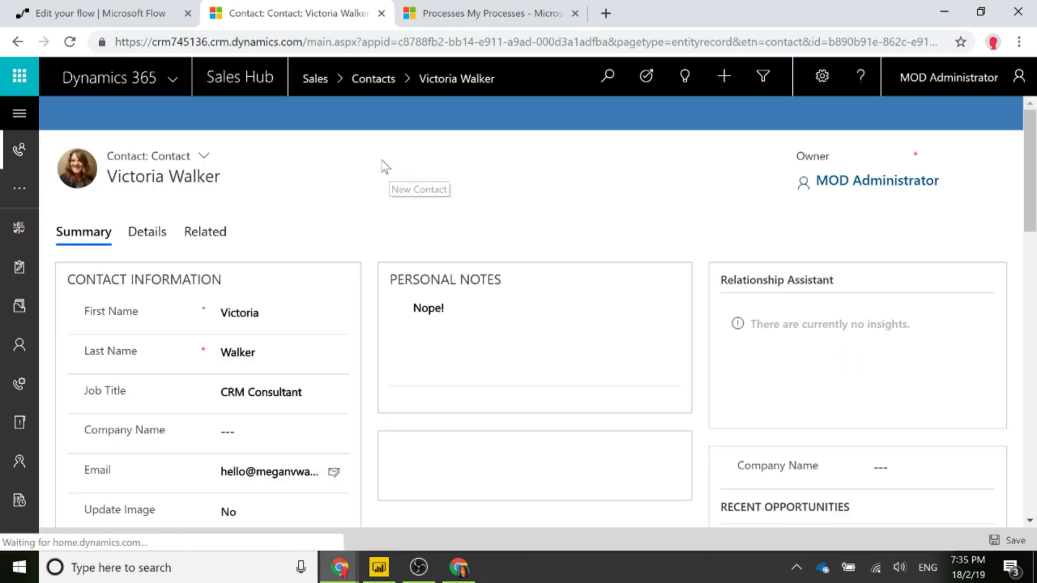
{"action": "scroll", "coordinate": [435, 389], "scroll_direction": "down", "scroll_amount": 2}
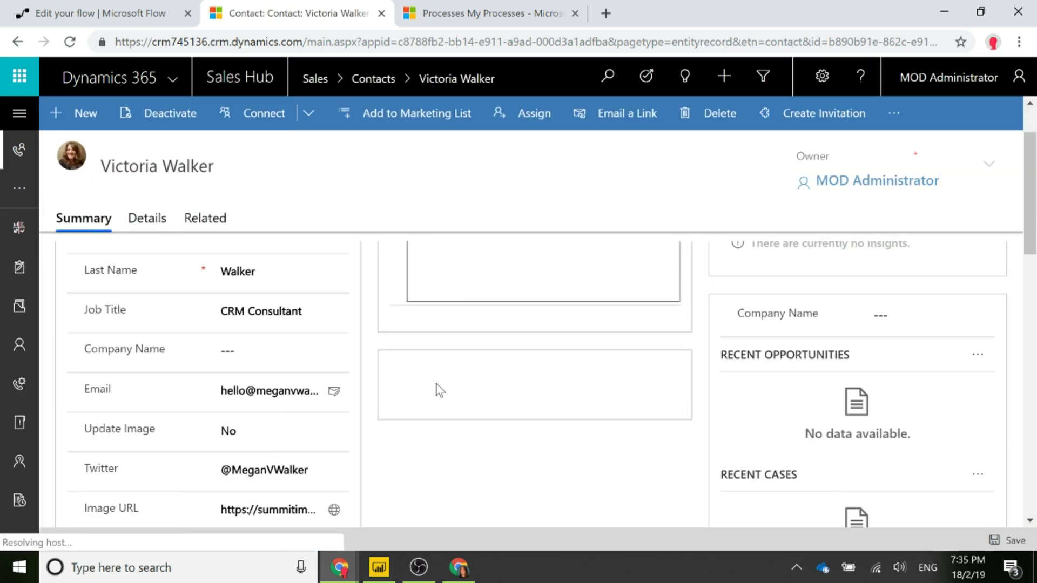
{"action": "scroll", "coordinate": [423, 470], "scroll_direction": "down", "scroll_amount": 3}
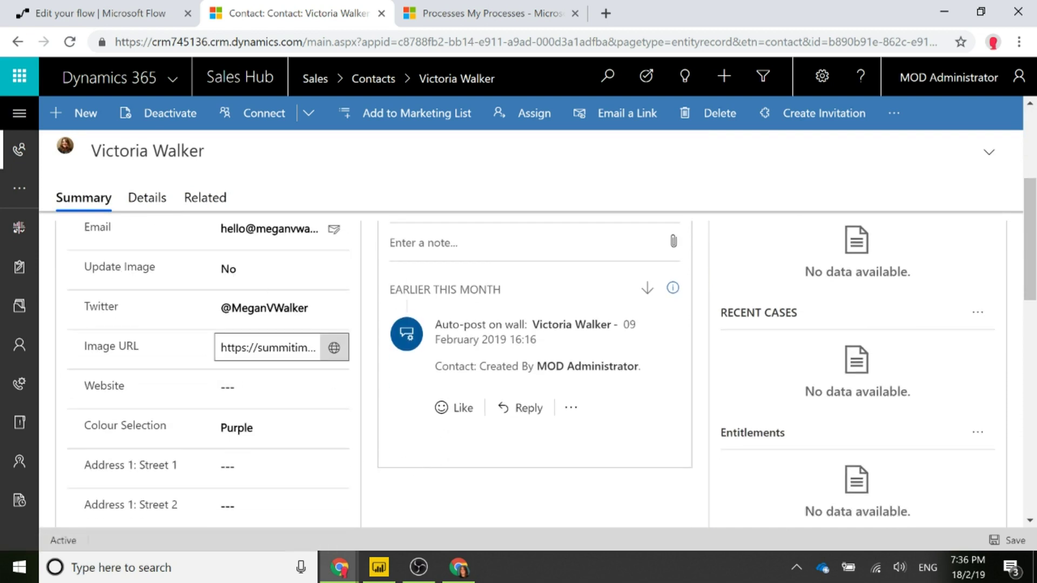
{"action": "left_click_drag", "start_coordinate": [221, 348], "coordinate": [352, 347]}
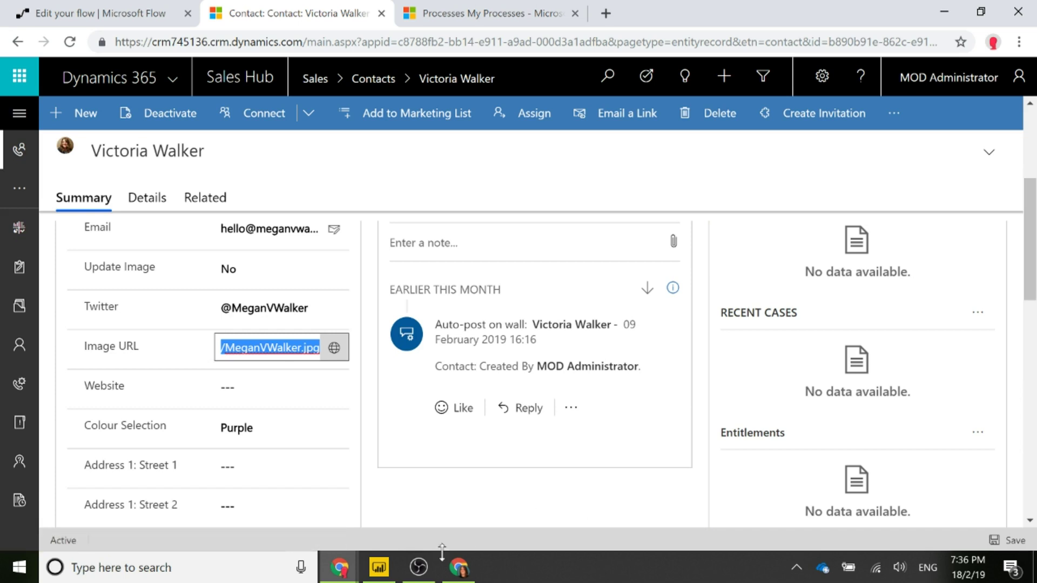
Switch to Power BI Desktop and set the data category of the Contact Image column (new_imageurl) to Image URL.
{"action": "left_click", "coordinate": [388, 573]}
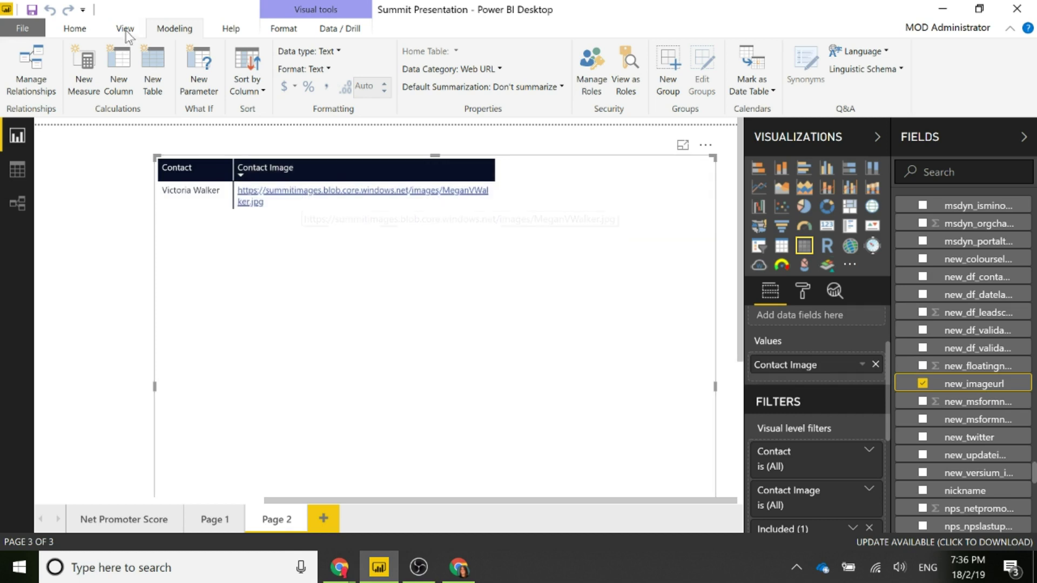
{"action": "left_click", "coordinate": [500, 70]}
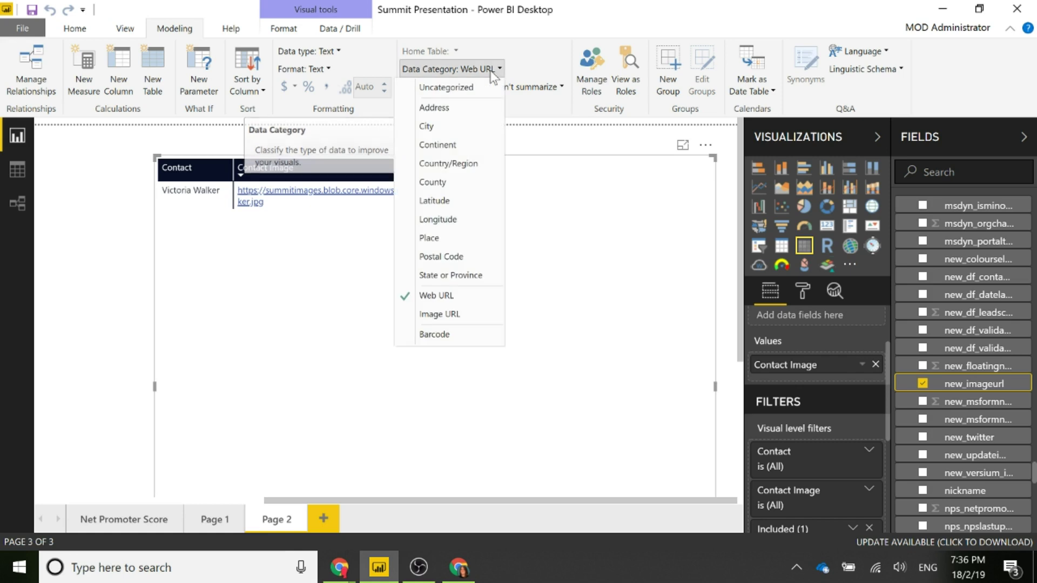
{"action": "left_click", "coordinate": [447, 318]}
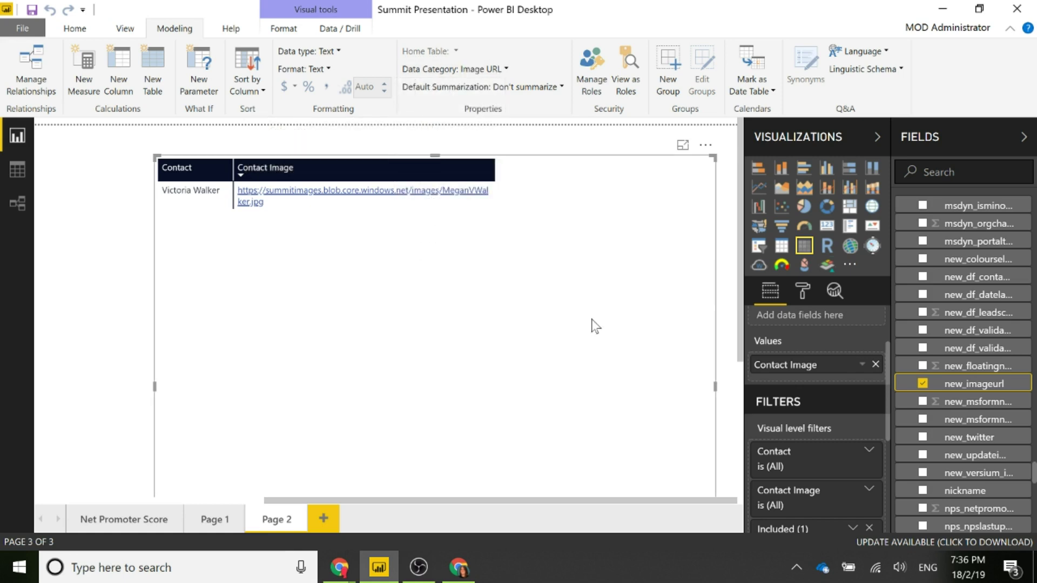